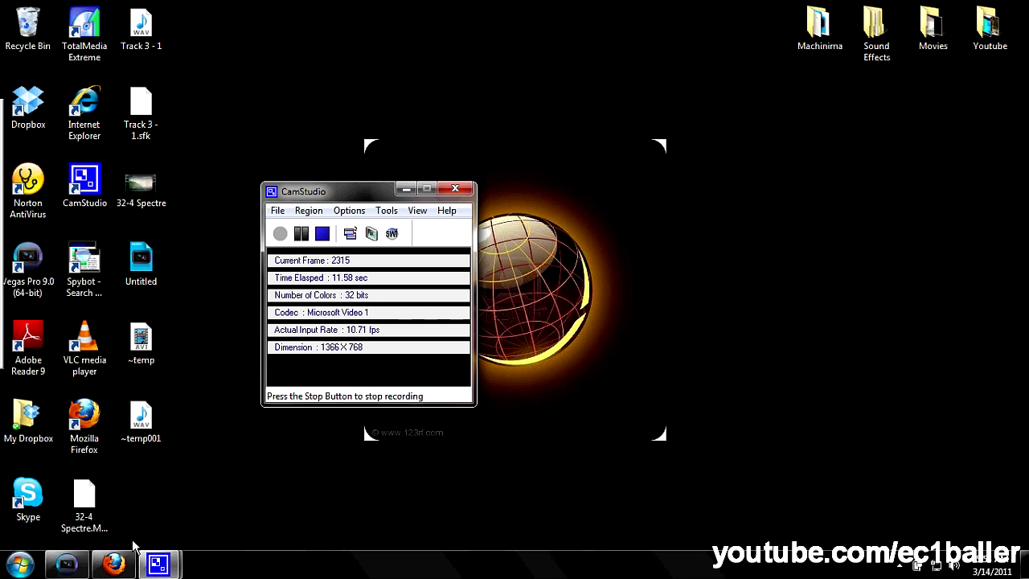
- Bring the Vegas Pro window to the front while CamStudio keeps recording
click(80, 565)
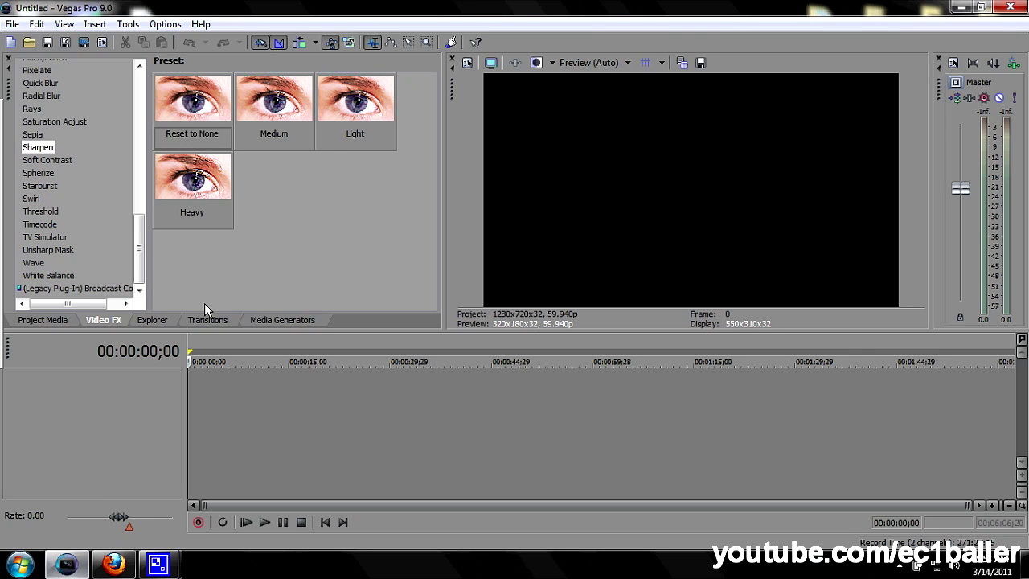
- Import the 32-4 Spectre.M2TS clip from the Desktop into Project Media
click(43, 318)
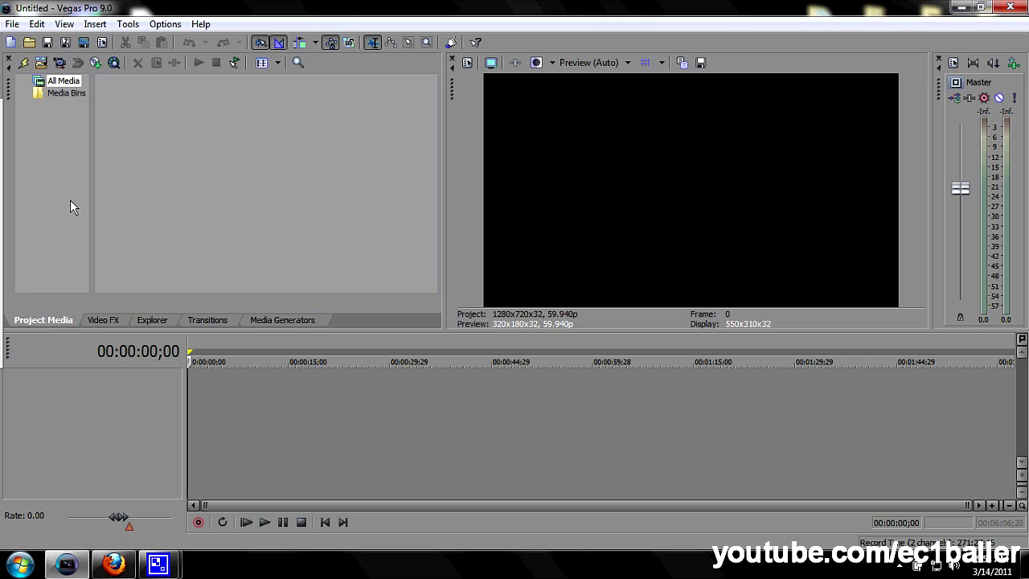
click(40, 69)
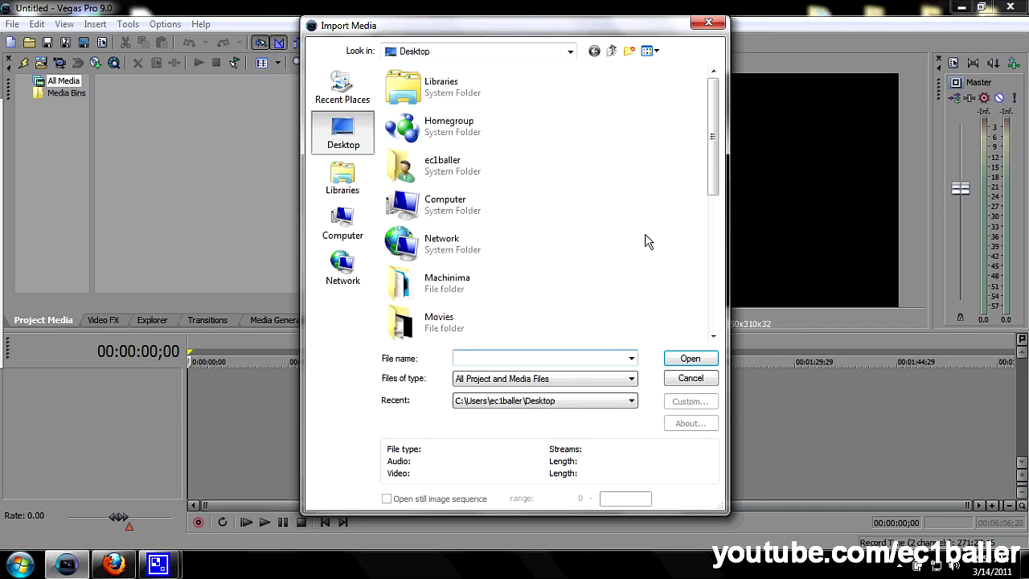
drag(720, 139, 715, 298)
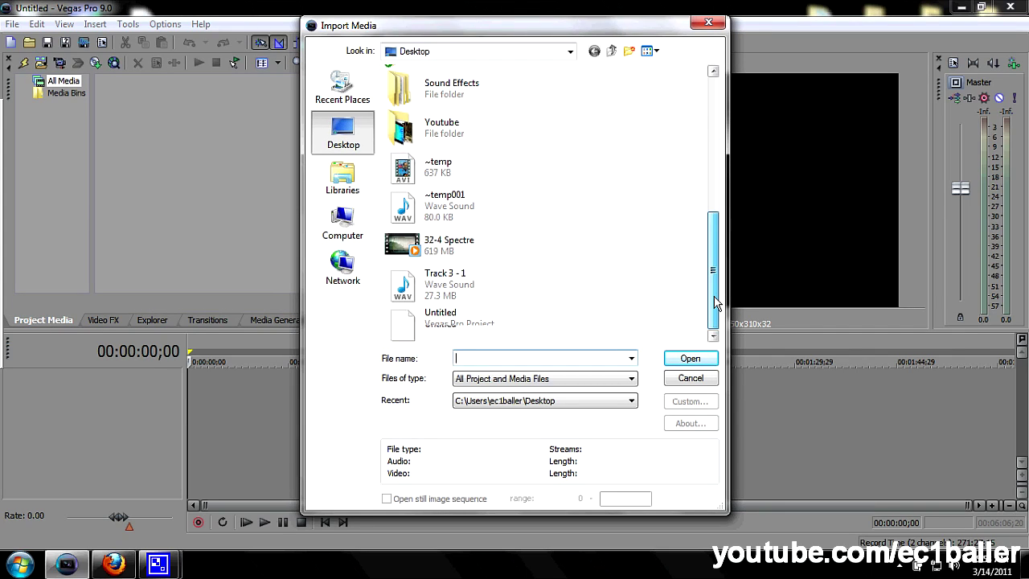
double_click(463, 254)
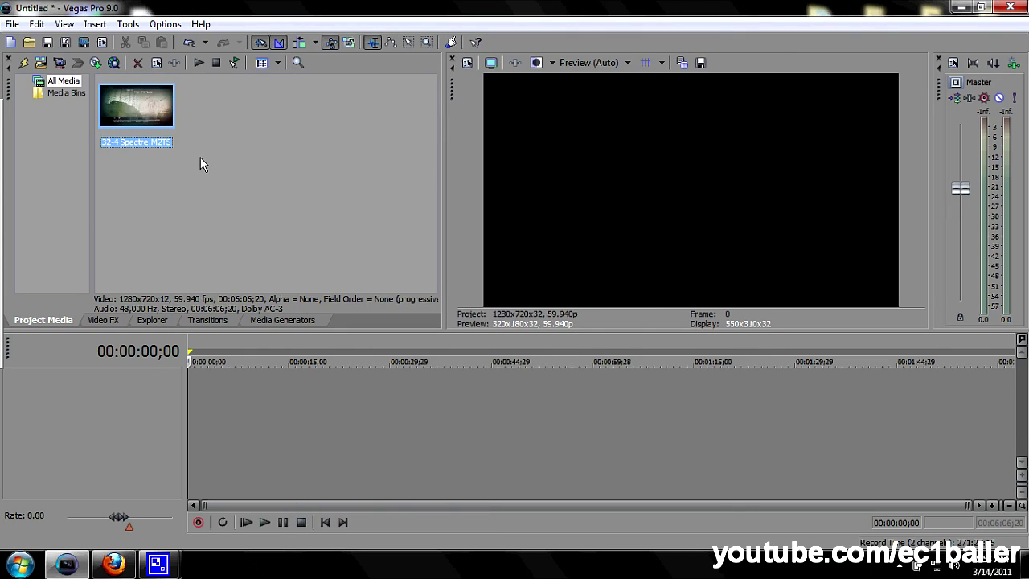
- Place the 32-4 Spectre clip on the timeline and scrub to 00:01:08;16
drag(255, 399, 258, 400)
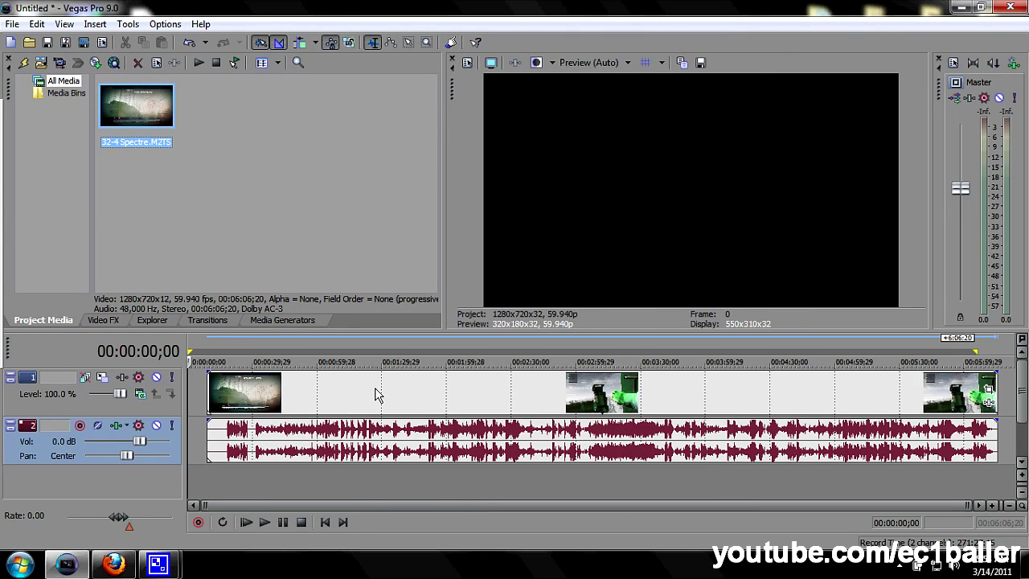
click(228, 400)
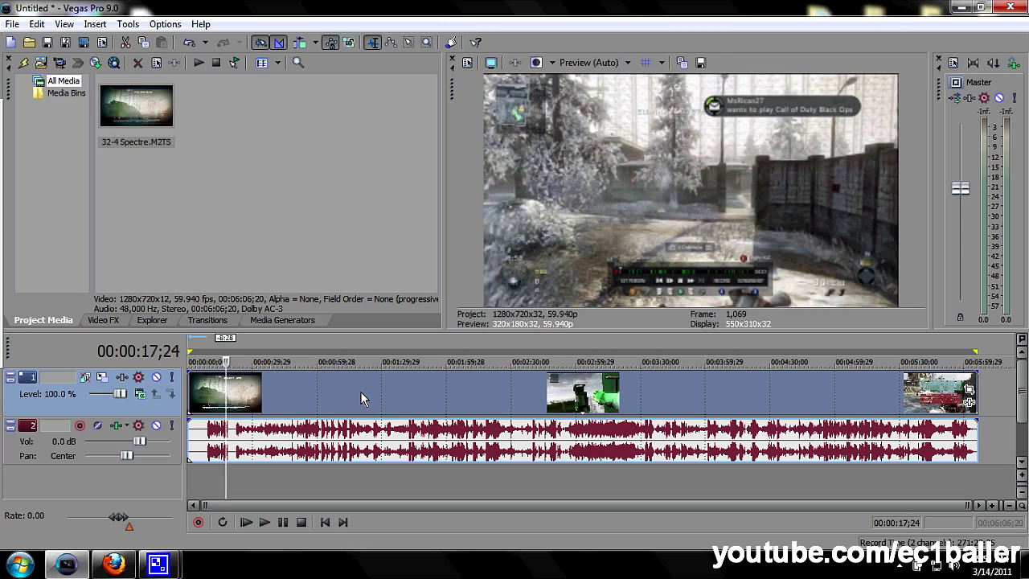
click(335, 398)
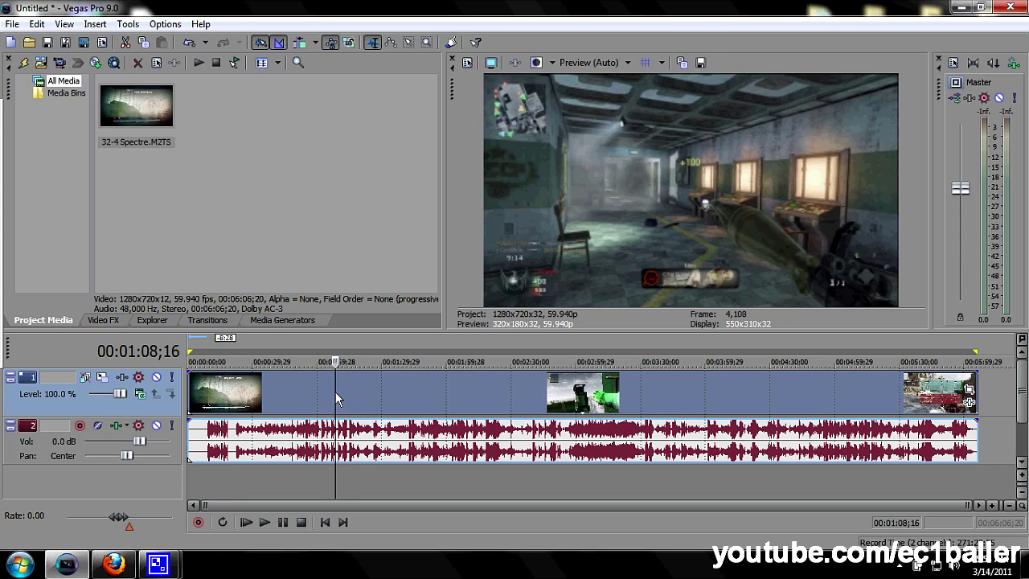
- Enable Disable resample in the clip event's properties
right_click(372, 393)
click(394, 385)
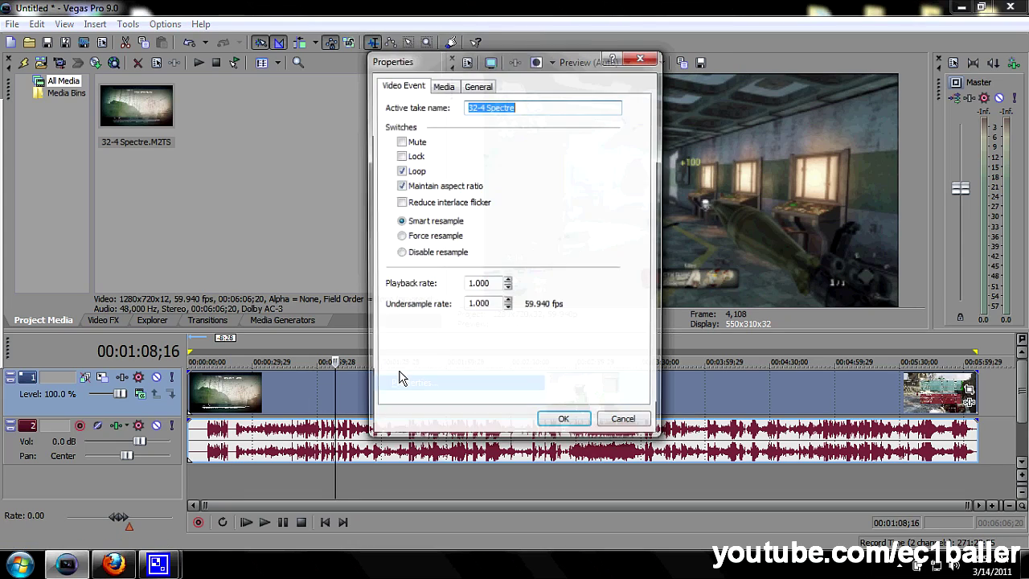
click(400, 252)
click(563, 424)
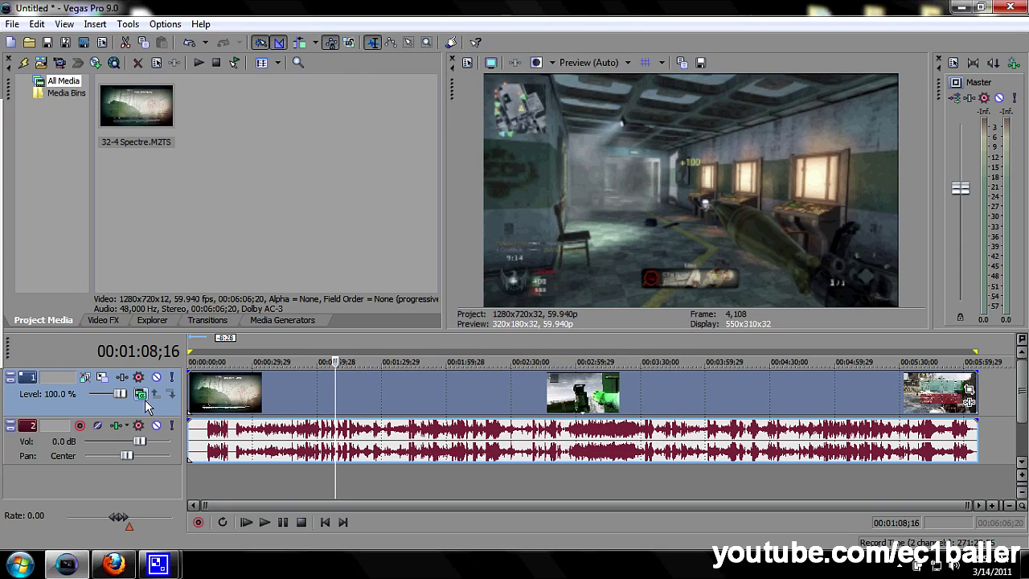
- Apply the Color Curves Reset to None preset to the gameplay event
click(103, 320)
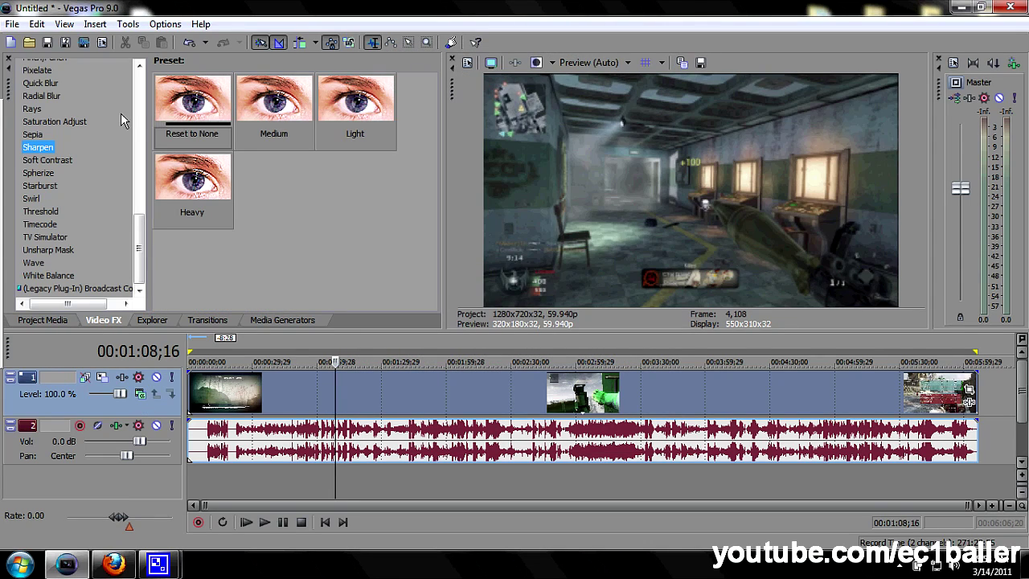
drag(142, 243, 115, 105)
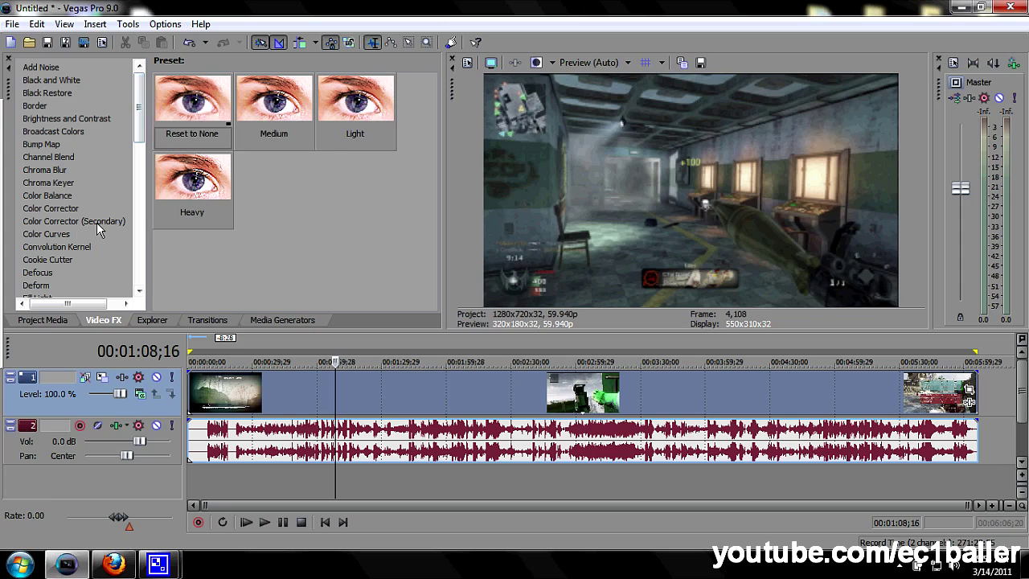
click(52, 234)
drag(273, 341, 273, 386)
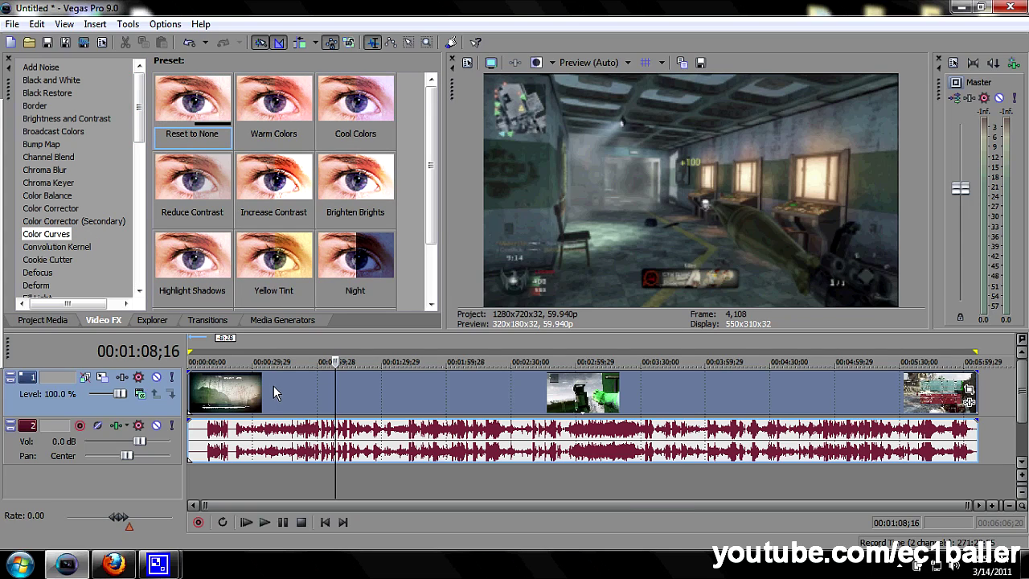
- Bend the RGB curve up in the highlights and down in the shadows
drag(567, 374, 562, 330)
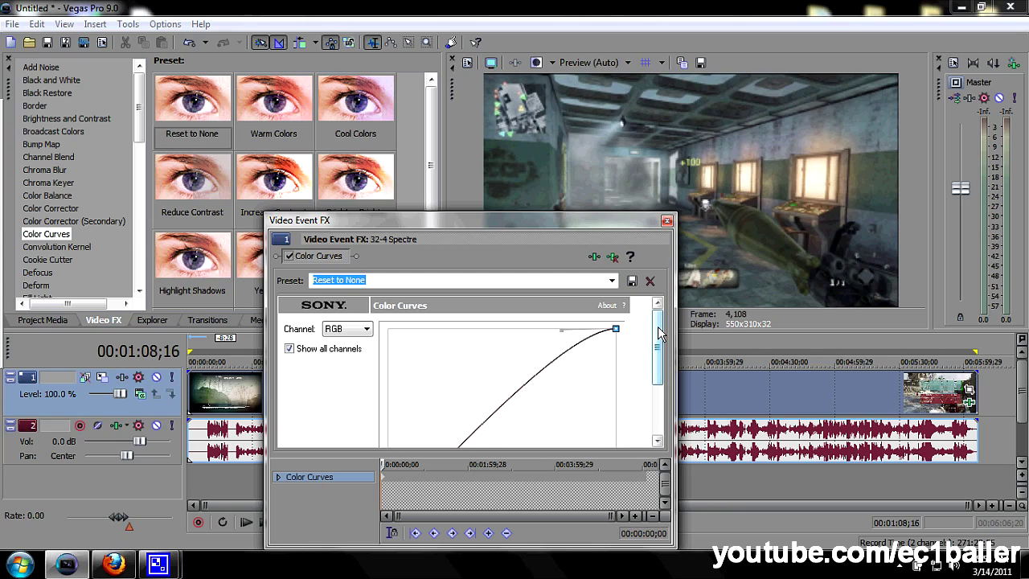
drag(658, 326, 658, 377)
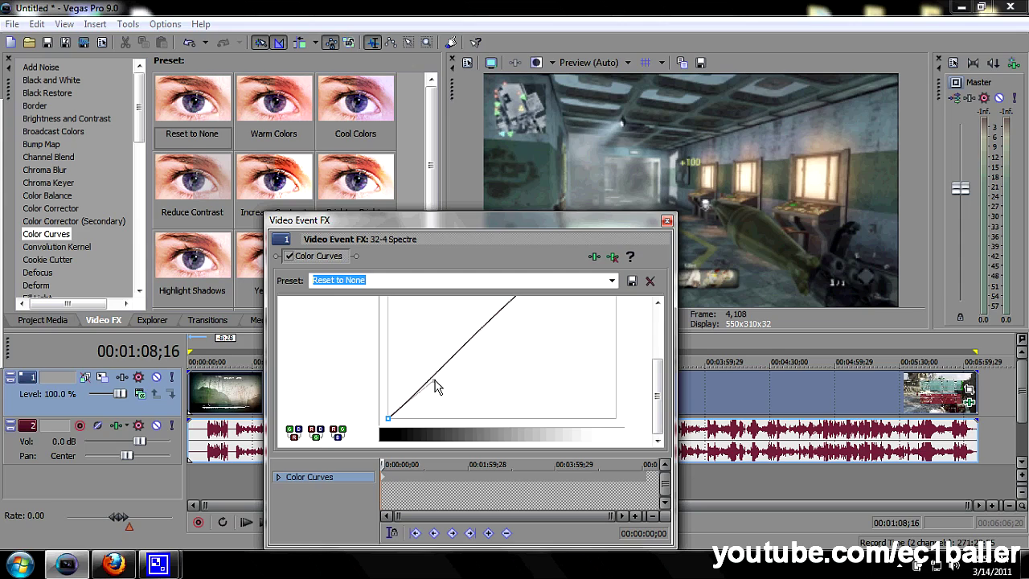
drag(435, 386, 444, 424)
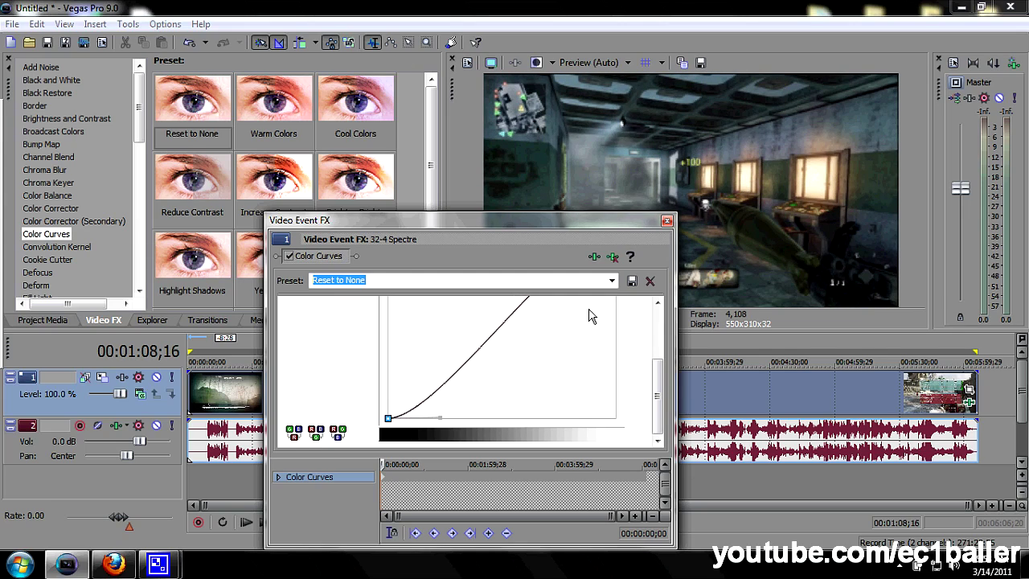
drag(658, 378, 658, 357)
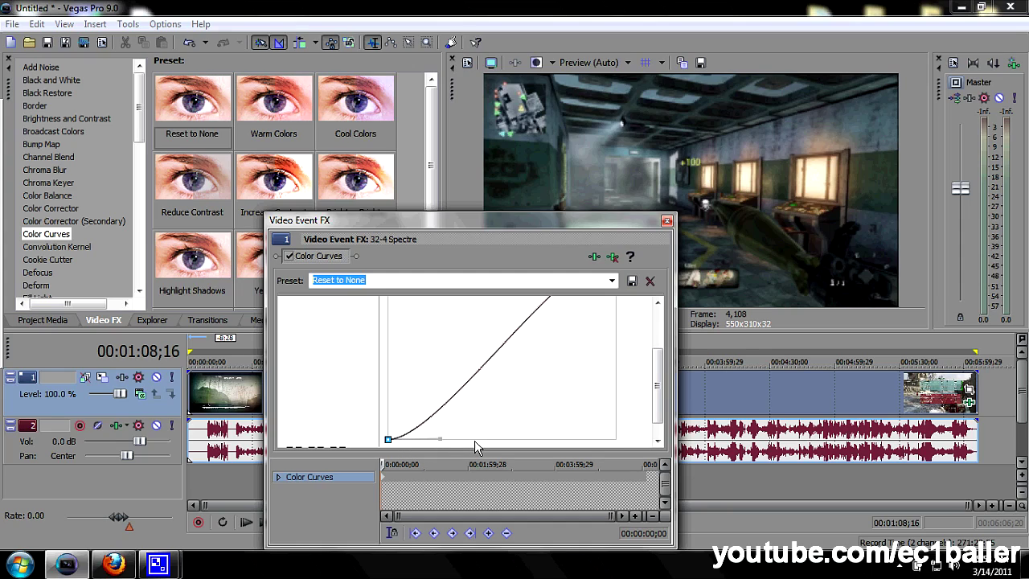
drag(658, 385, 658, 346)
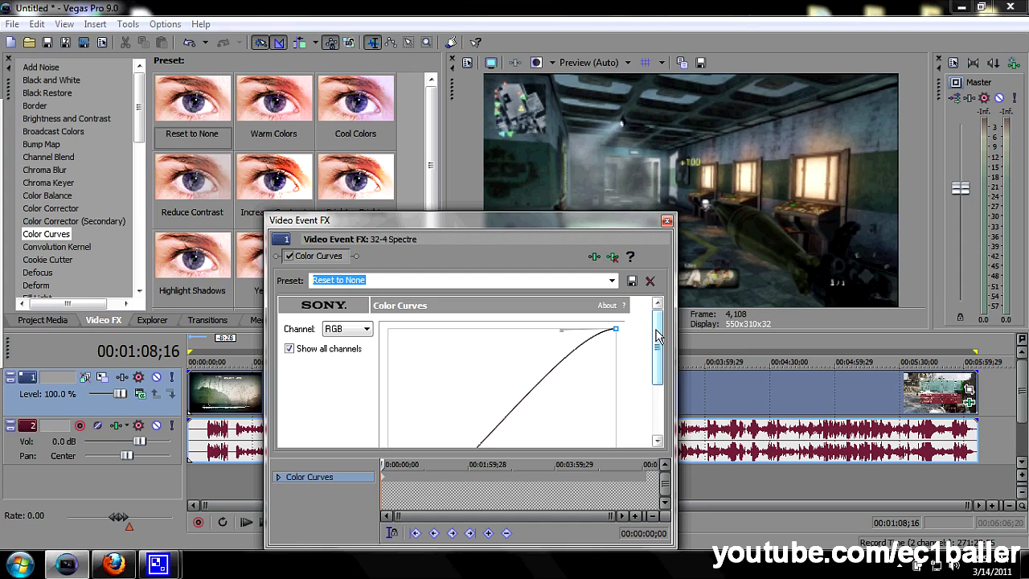
click(667, 221)
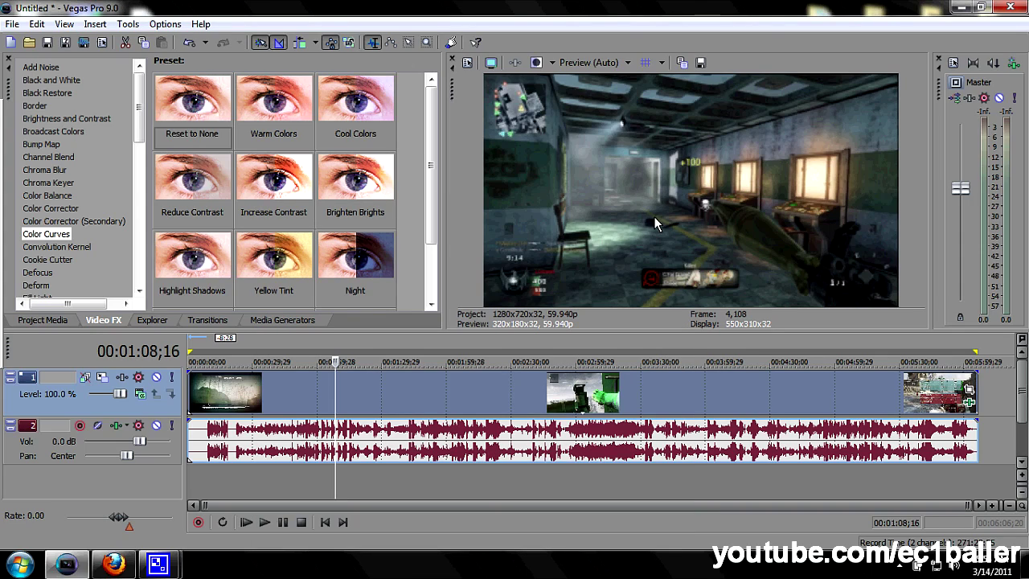
- Apply Color Corrector (Secondary) with Reset to None and raise Saturation to 1.060
click(81, 223)
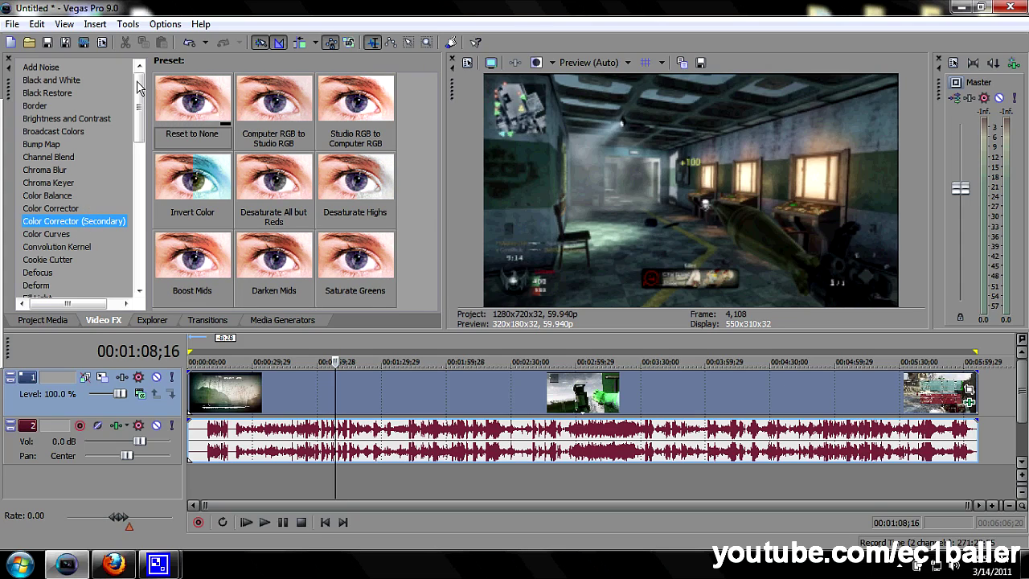
click(193, 103)
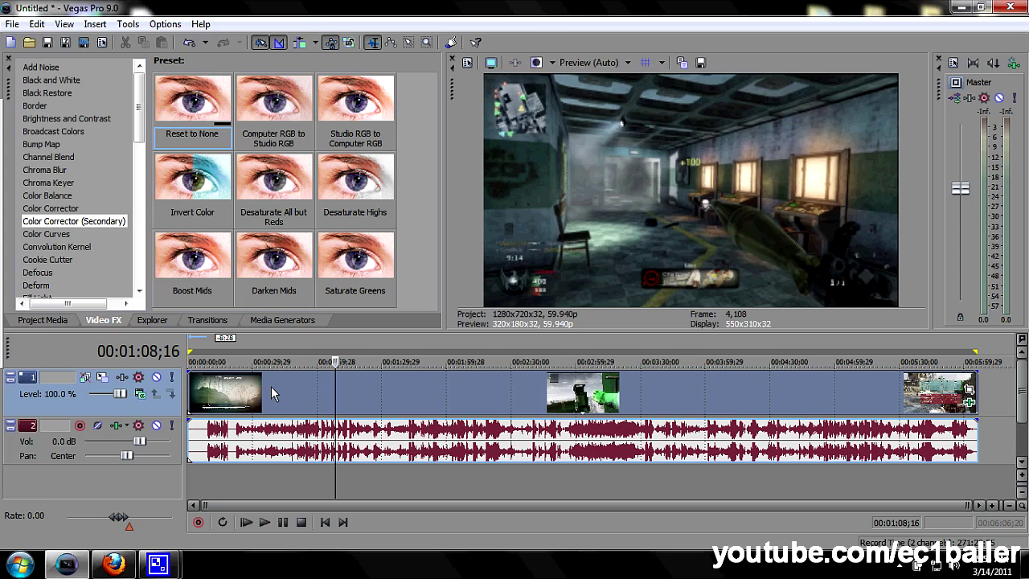
drag(271, 386, 271, 386)
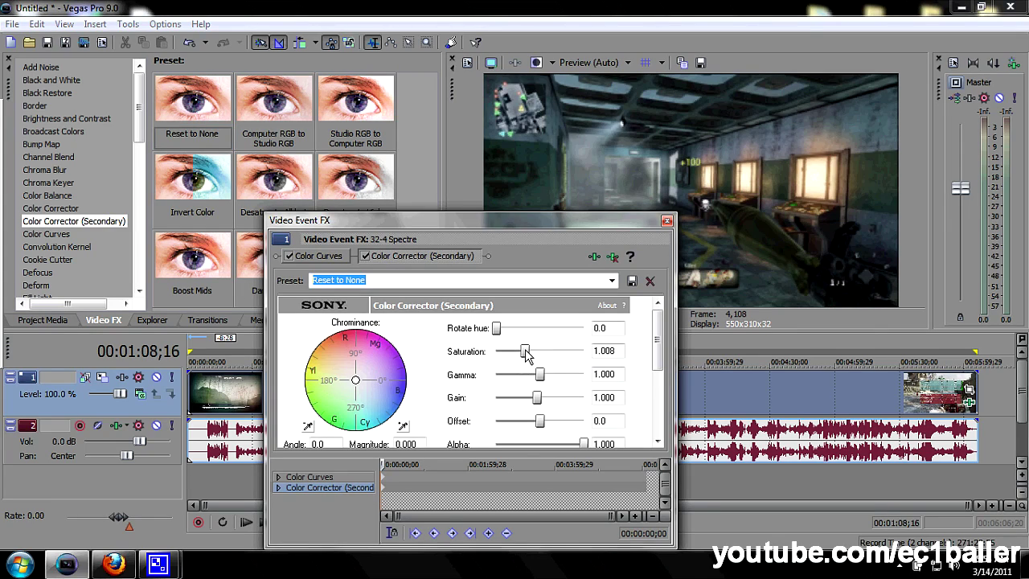
drag(525, 350, 530, 352)
click(668, 222)
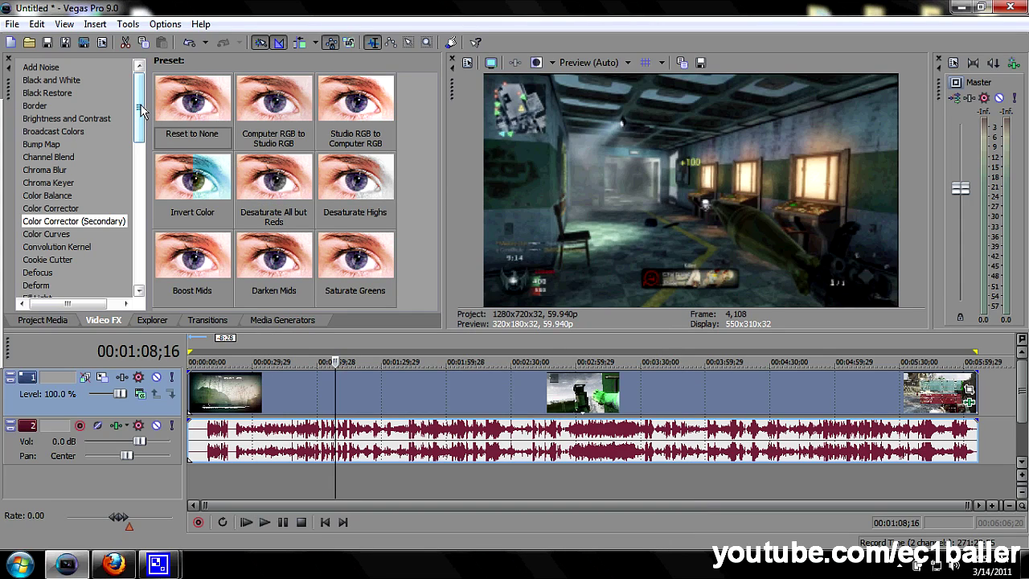
- Drop the Sharpen Reset to None preset onto the 32-4 Spectre event after Color Corrector
drag(144, 107, 141, 253)
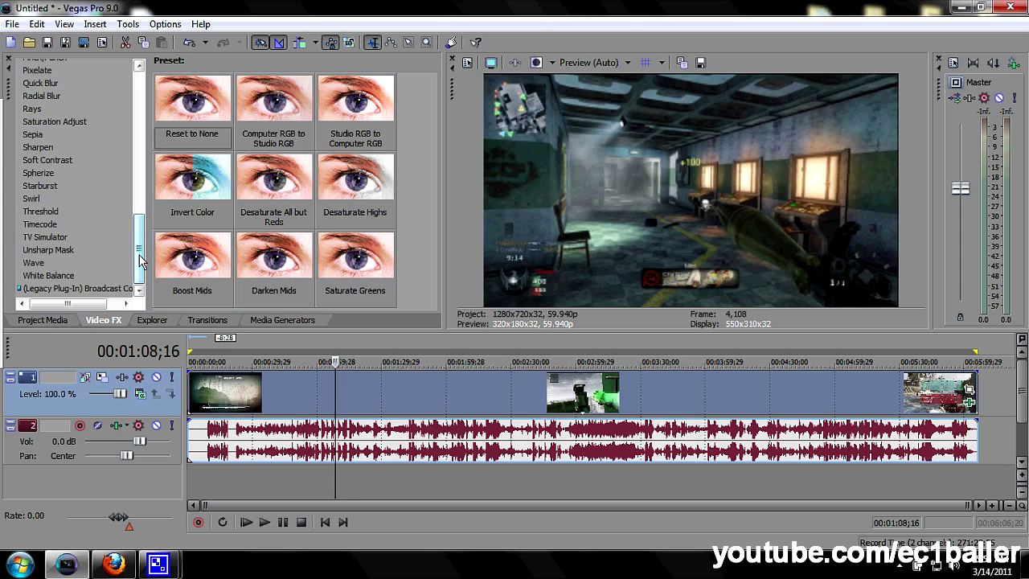
click(40, 148)
drag(191, 108, 349, 363)
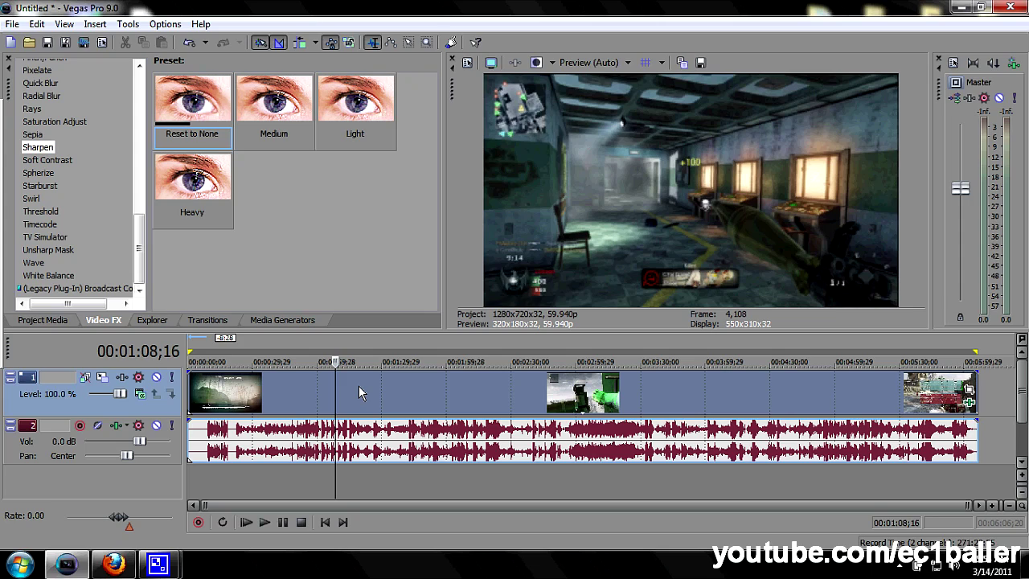
drag(359, 386, 358, 386)
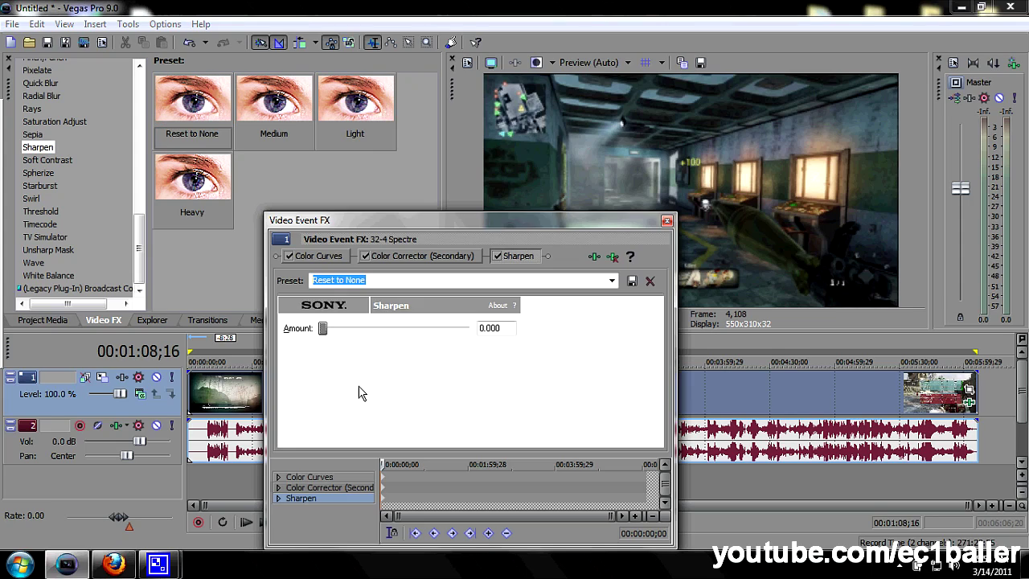
click(666, 221)
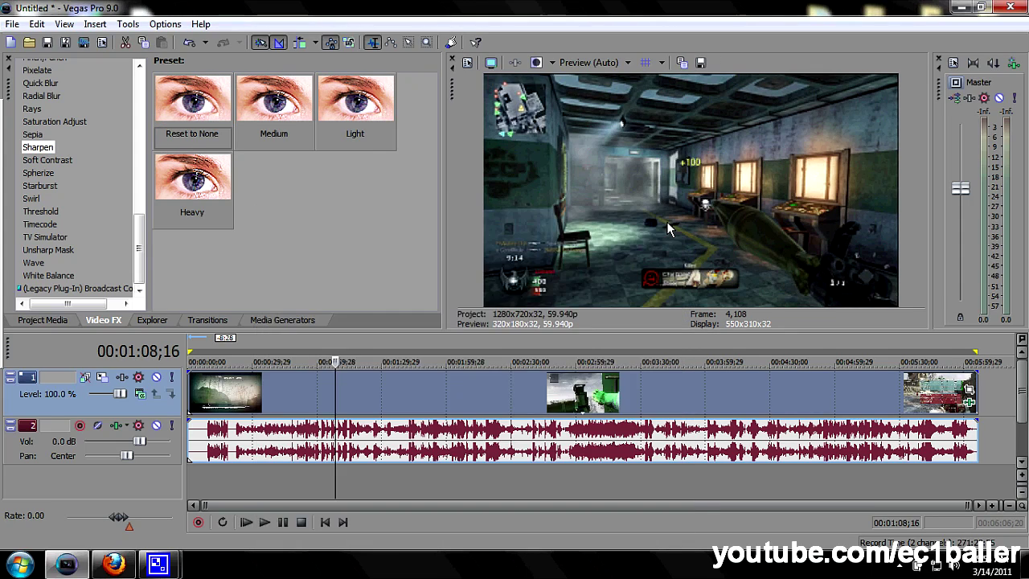
- Check the effects at 00:00:38;02, 00:00:57;09, 00:01:11;20 and 00:01:33;00
click(269, 389)
click(312, 390)
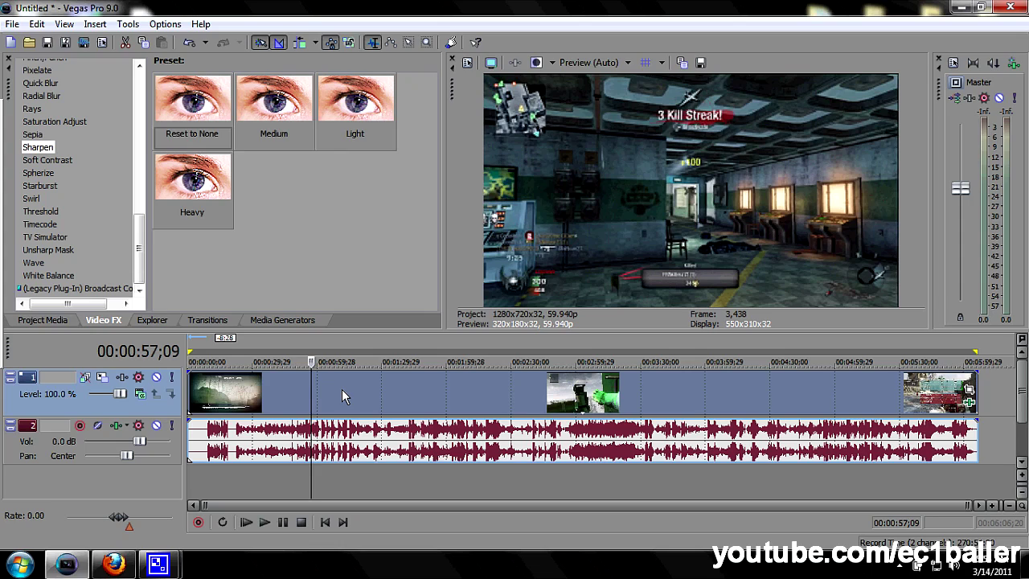
click(341, 389)
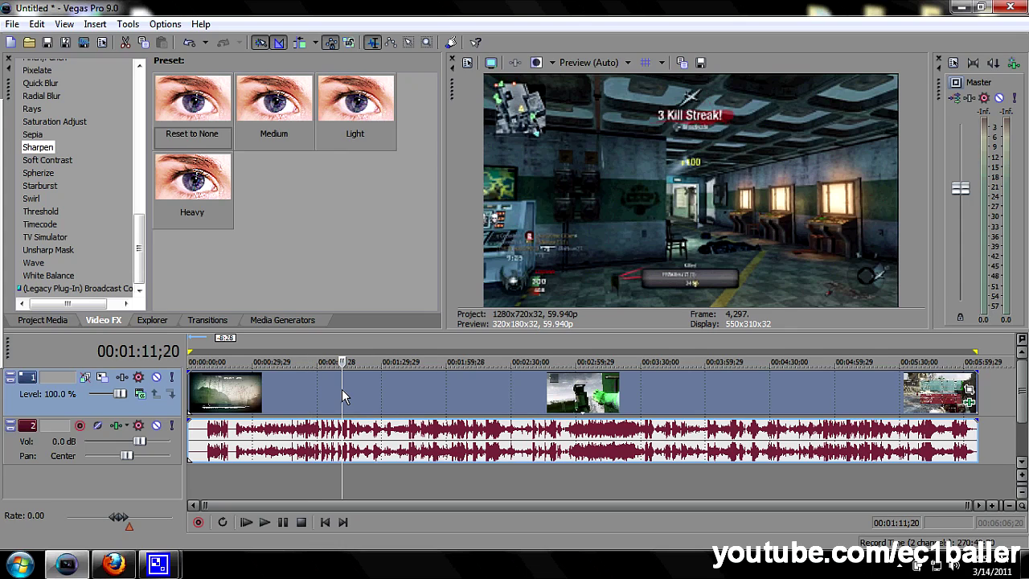
click(387, 386)
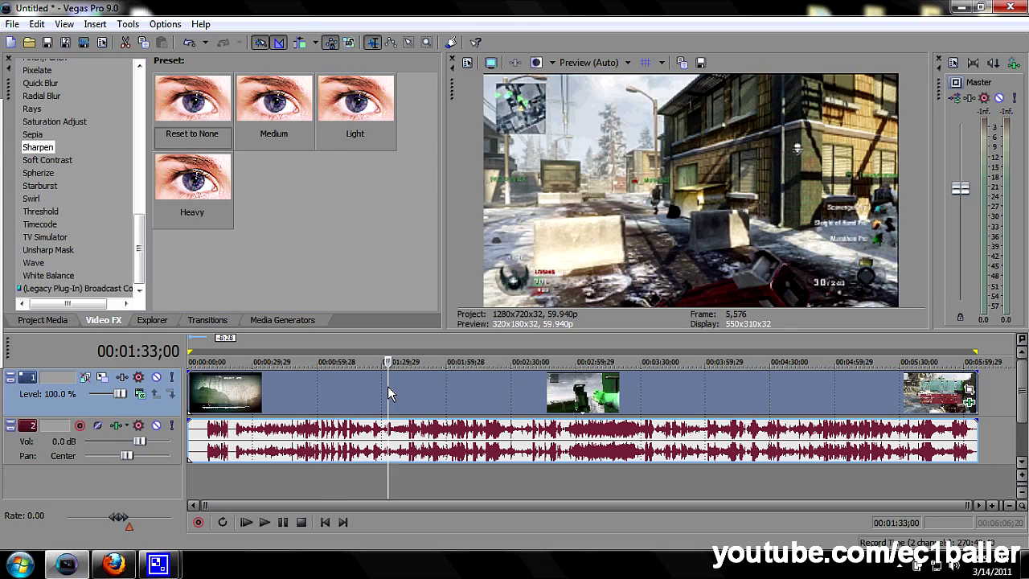
right_click(338, 484)
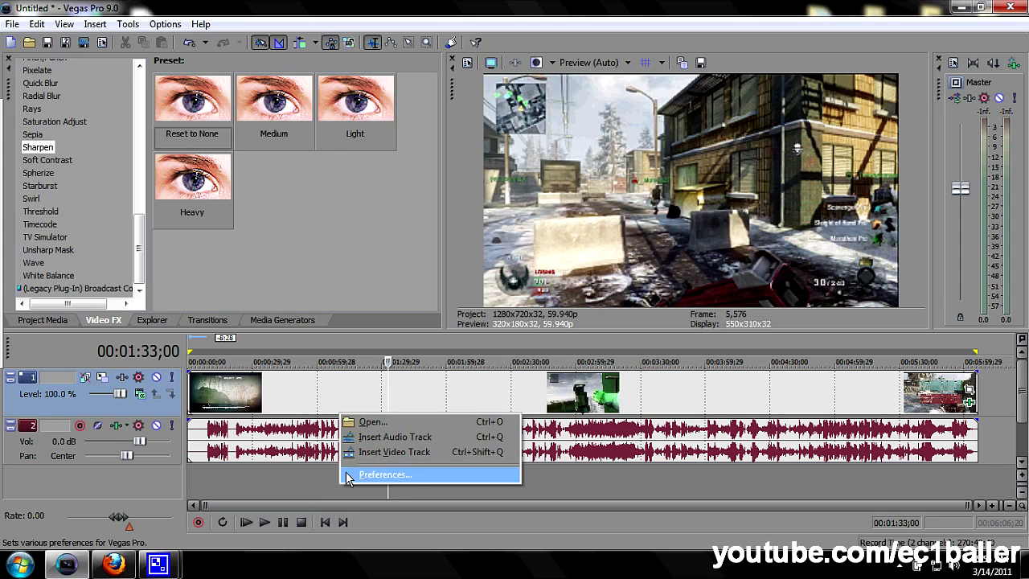
- Insert audio track 3 and arm it for recording, accepting the recording folder
click(393, 438)
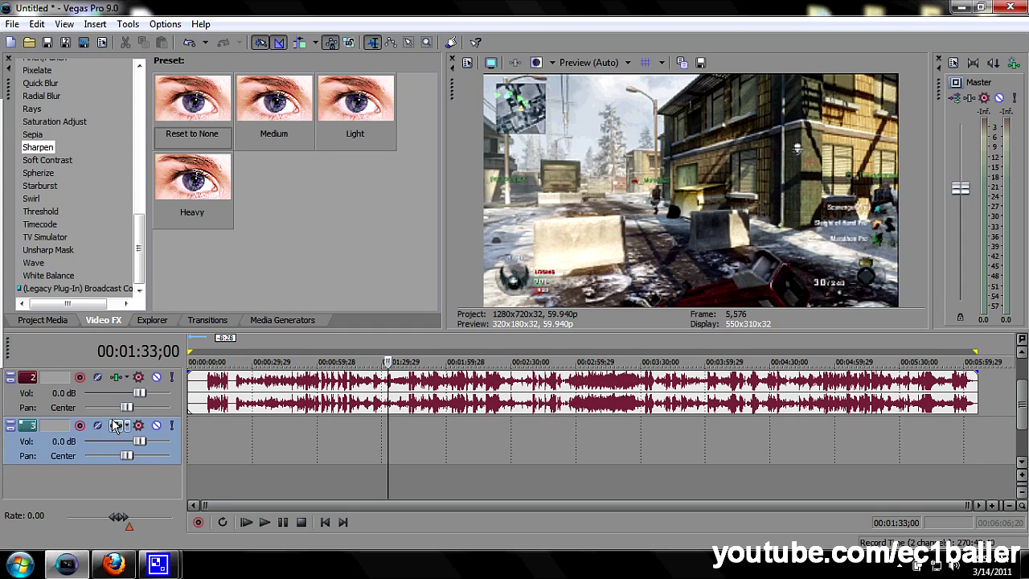
click(80, 426)
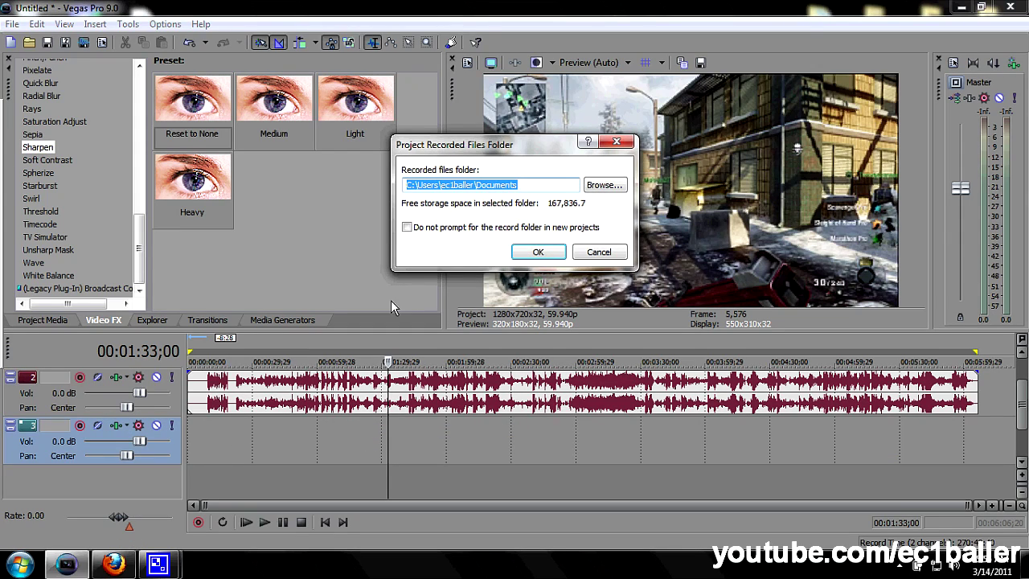
click(533, 254)
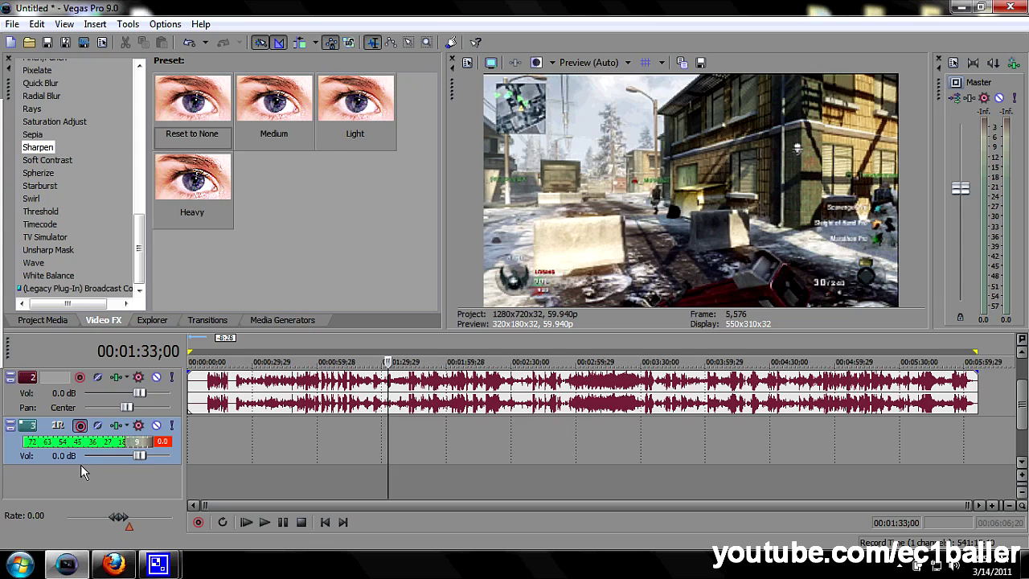
- Select the whole project from its start as the loop region
click(189, 439)
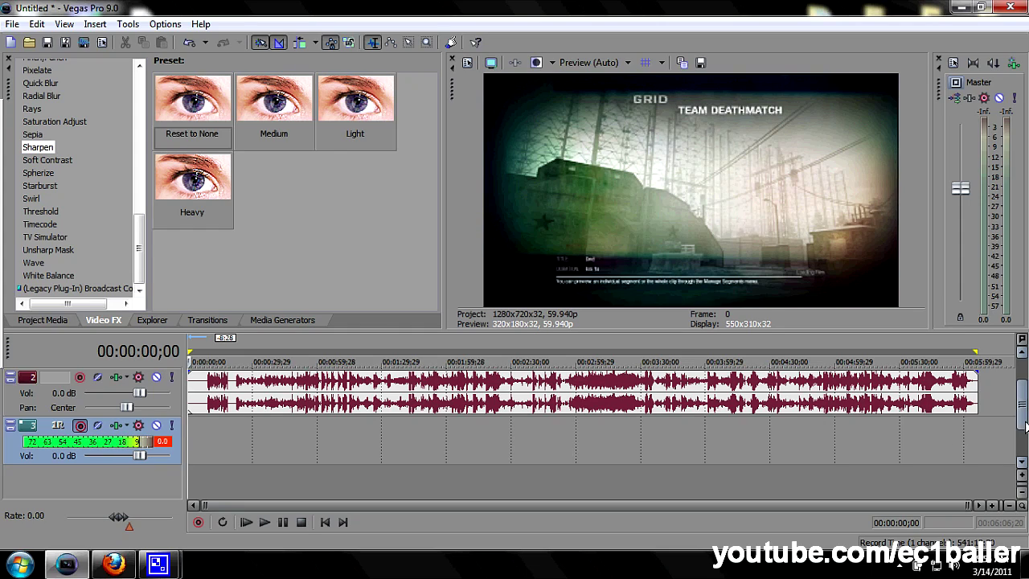
scroll(1022, 398, up, 1)
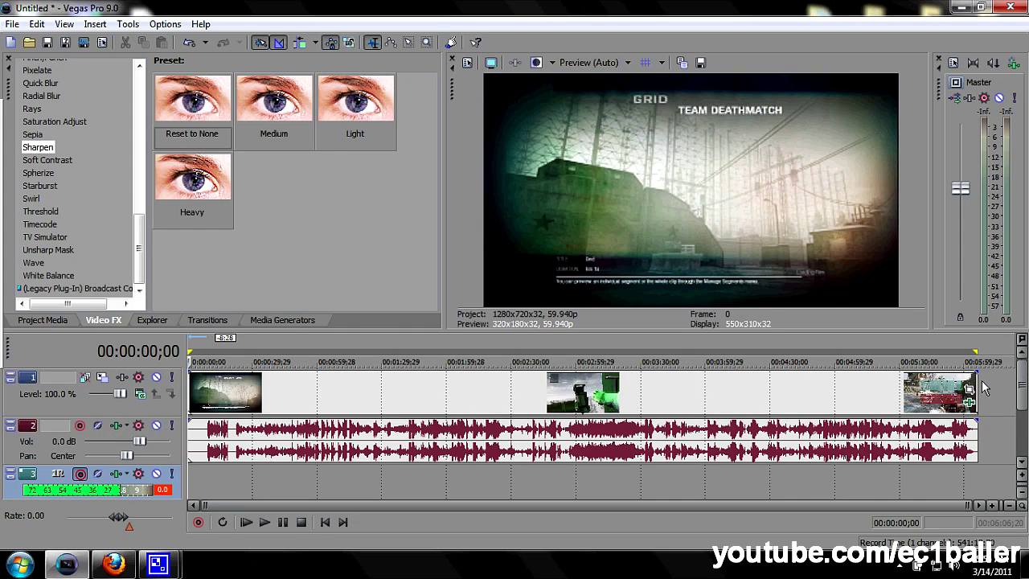
drag(981, 388, 141, 402)
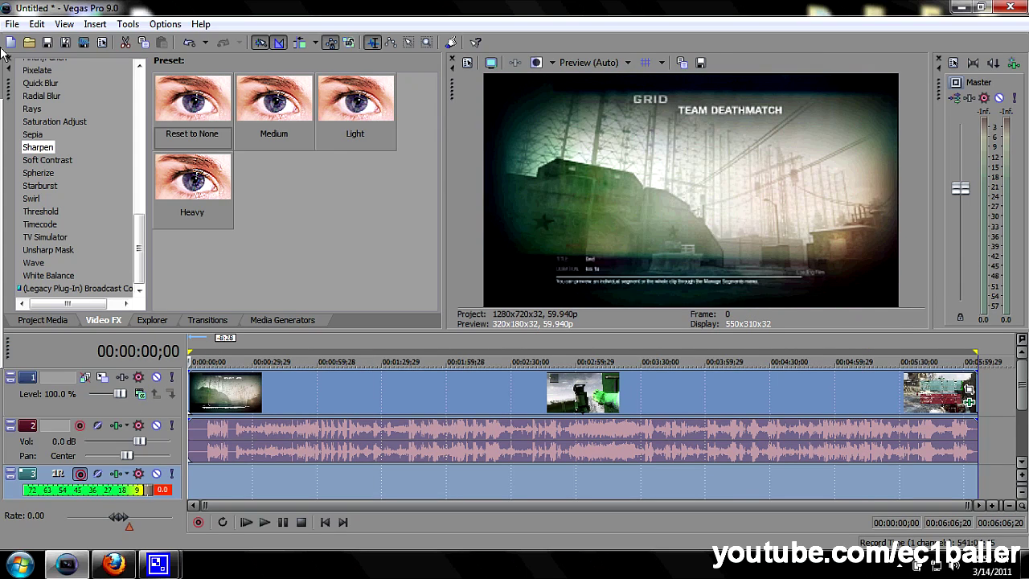
- Start Render As with MainConcept AVC/AAC (*.mp4) output and the Youtube HD template
click(13, 24)
click(43, 132)
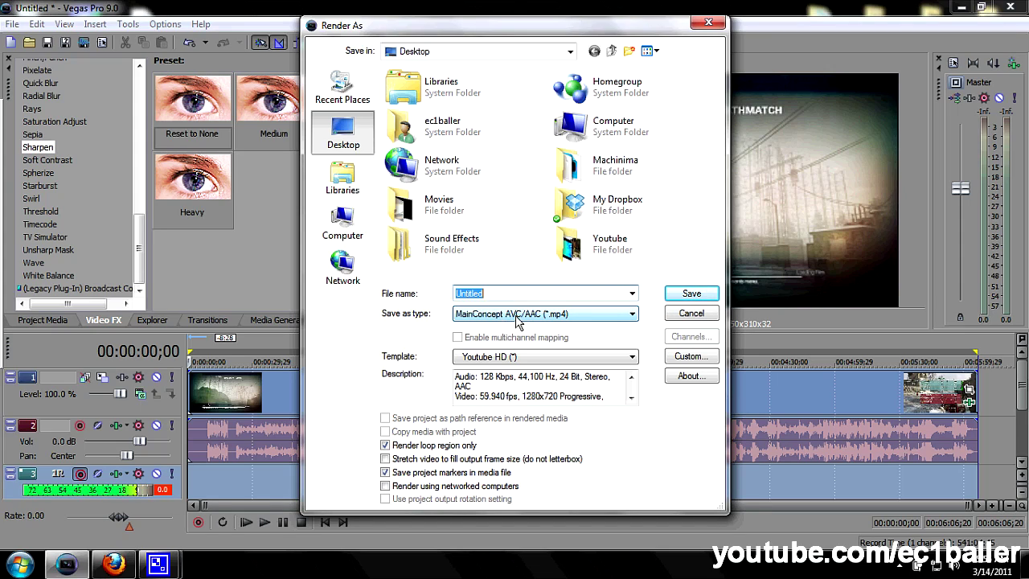
click(517, 319)
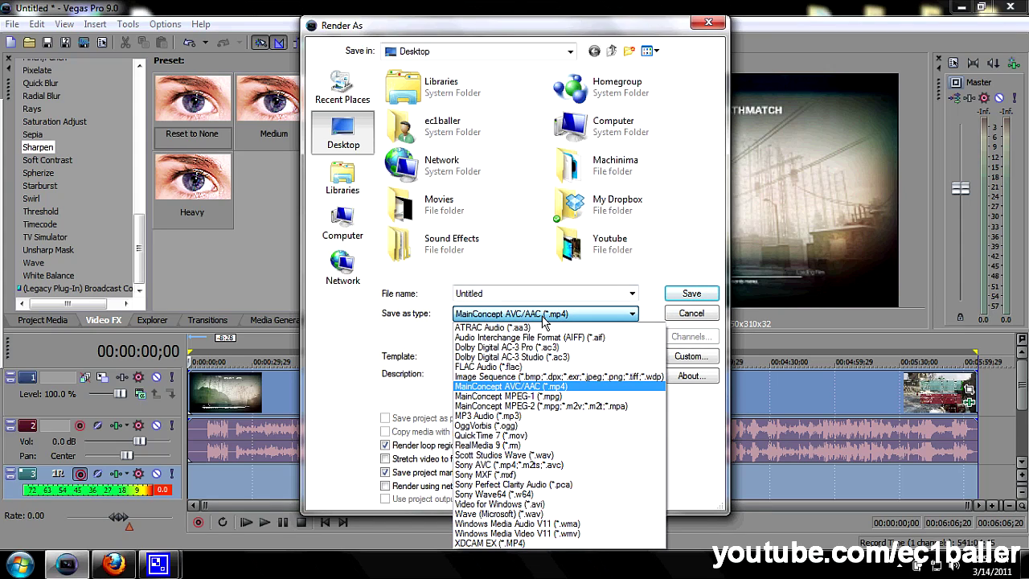
click(515, 388)
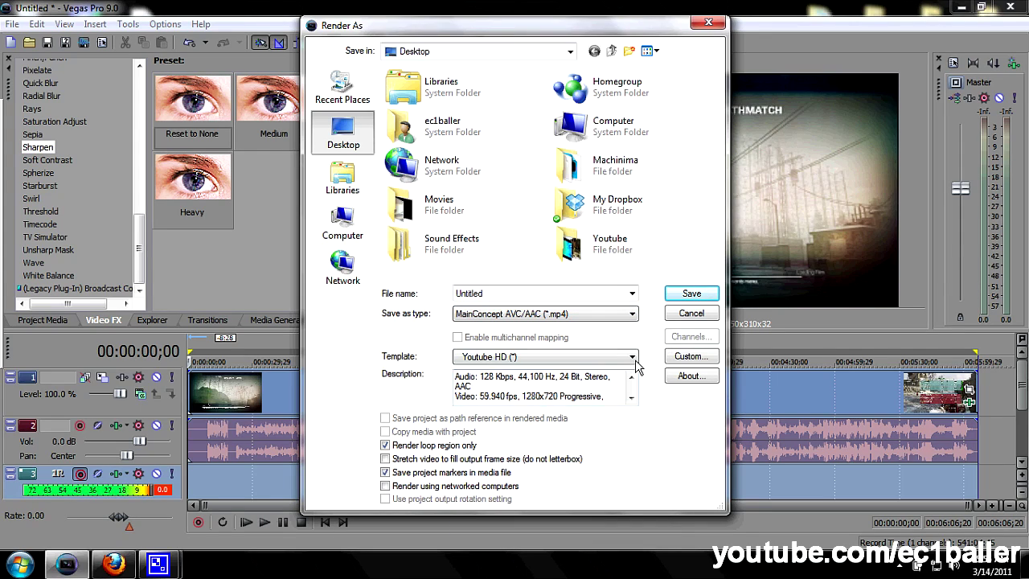
- In Custom settings, keep the 1280x720 frame size and the 59.940060 frame rate
click(689, 356)
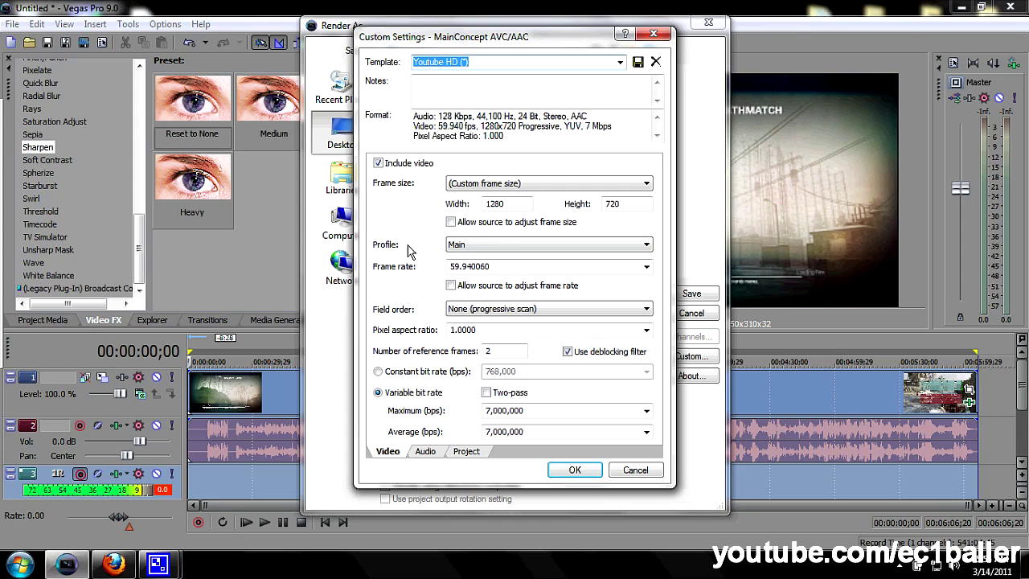
click(455, 247)
click(647, 272)
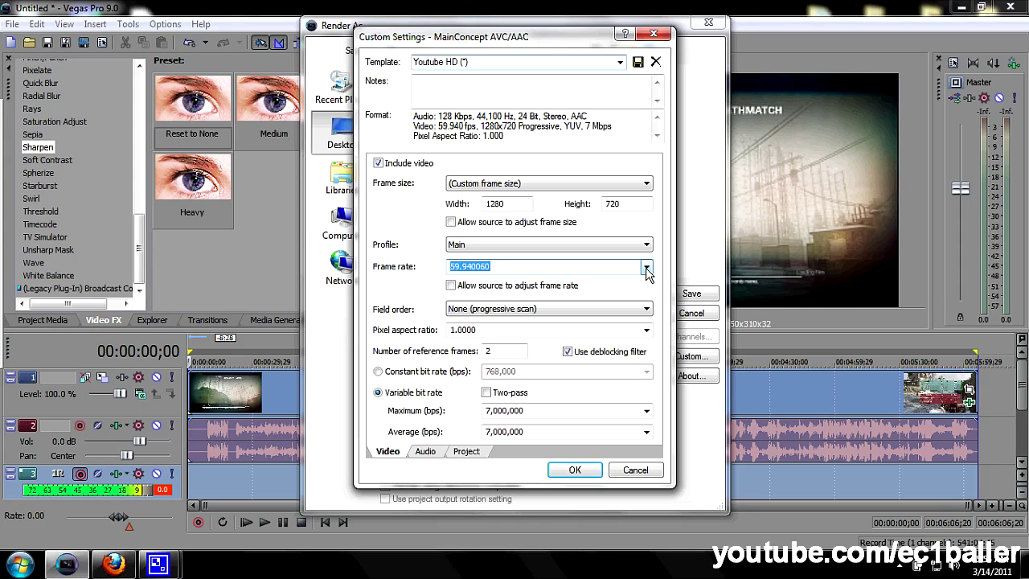
click(647, 272)
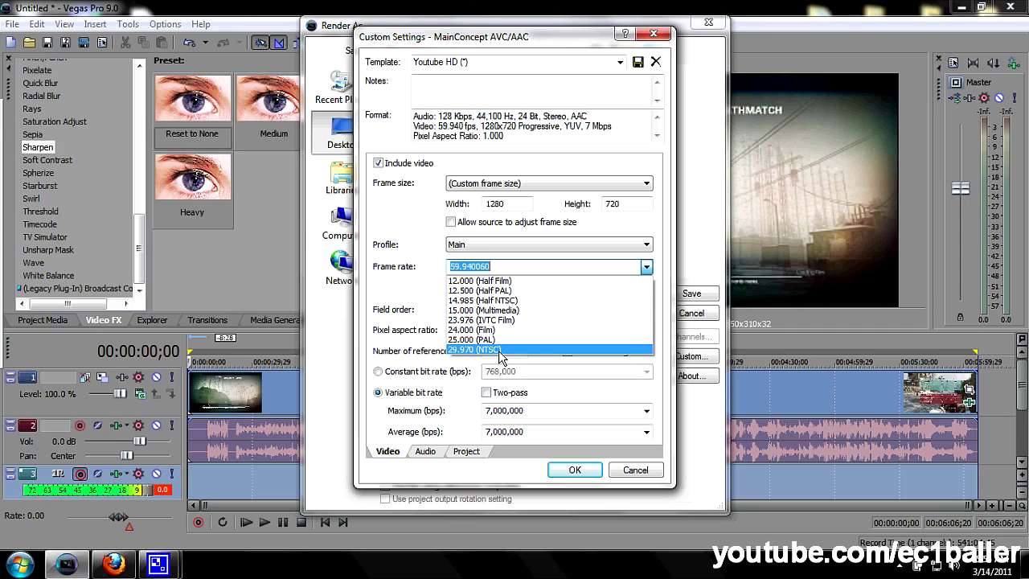
click(434, 291)
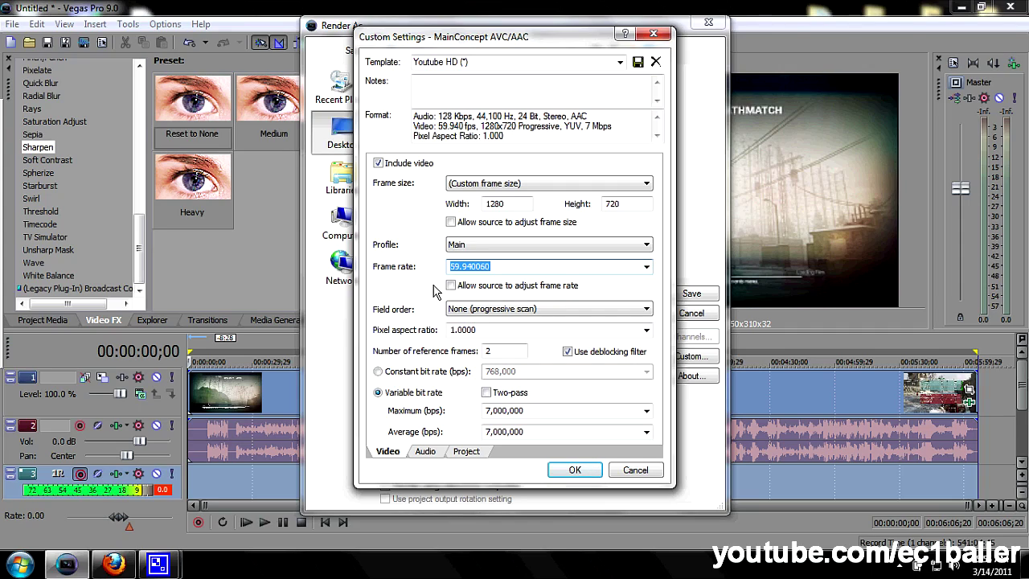
click(489, 415)
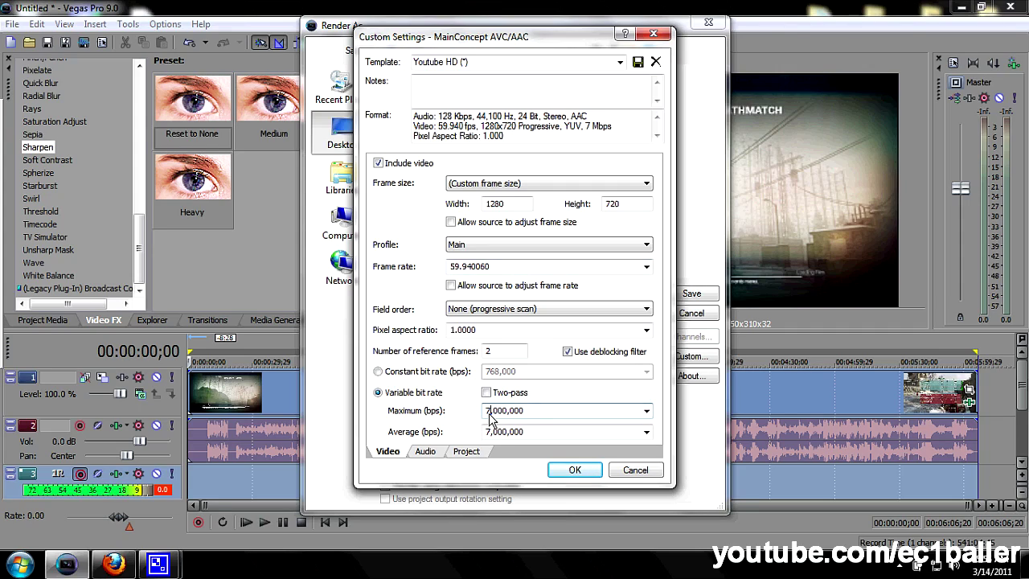
- Change the maximum and average video bit rates from 7,000,000 to 4,000,000 bps, then check the audio settings
key(BackSpace)
key(BackSpace)
text(4)
double_click(492, 433)
text(4,000,000)
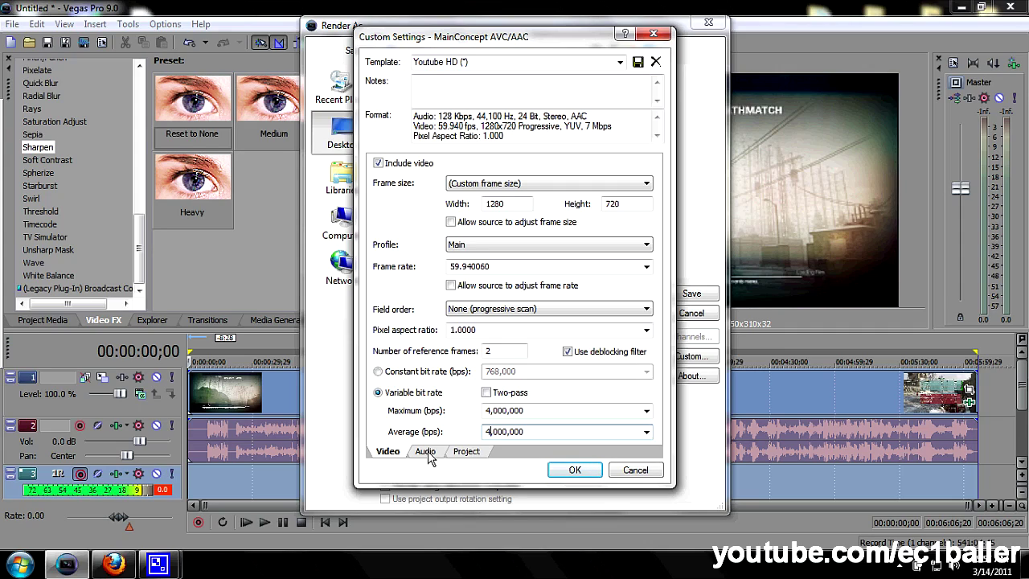
click(429, 455)
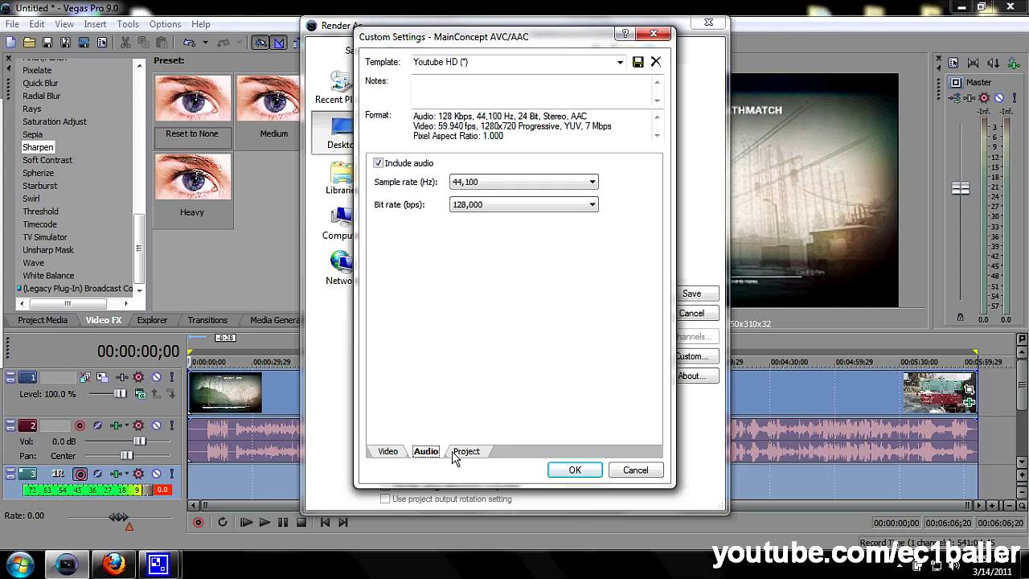
- Keep the project's video rendering quality at Best and apply the custom template settings
click(464, 453)
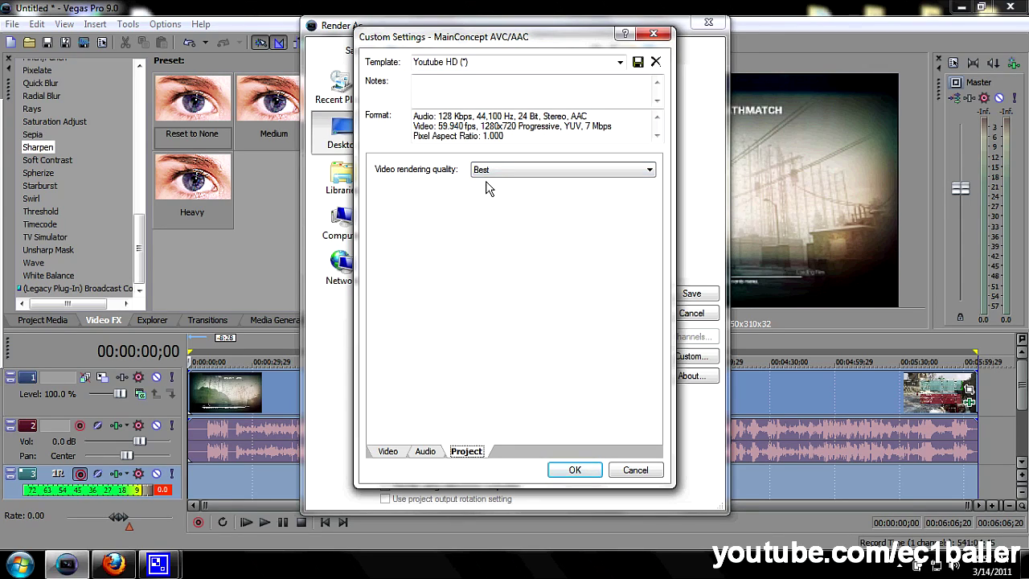
click(513, 173)
click(495, 223)
click(574, 470)
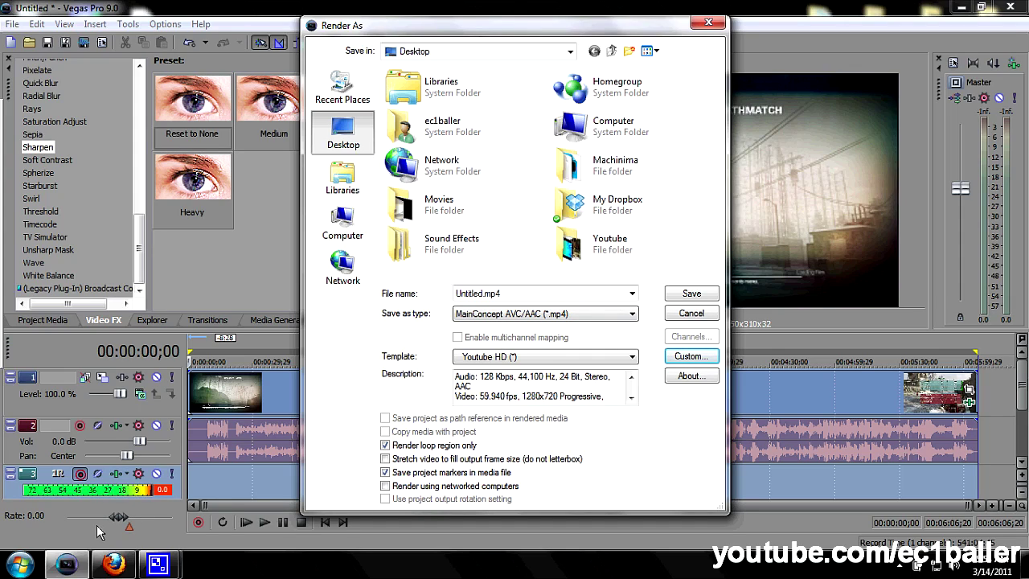
- Switch to Firefox and open the 'PuRe DyNaMiiCzZ Editing Comp 2' YouTube video tab
click(114, 565)
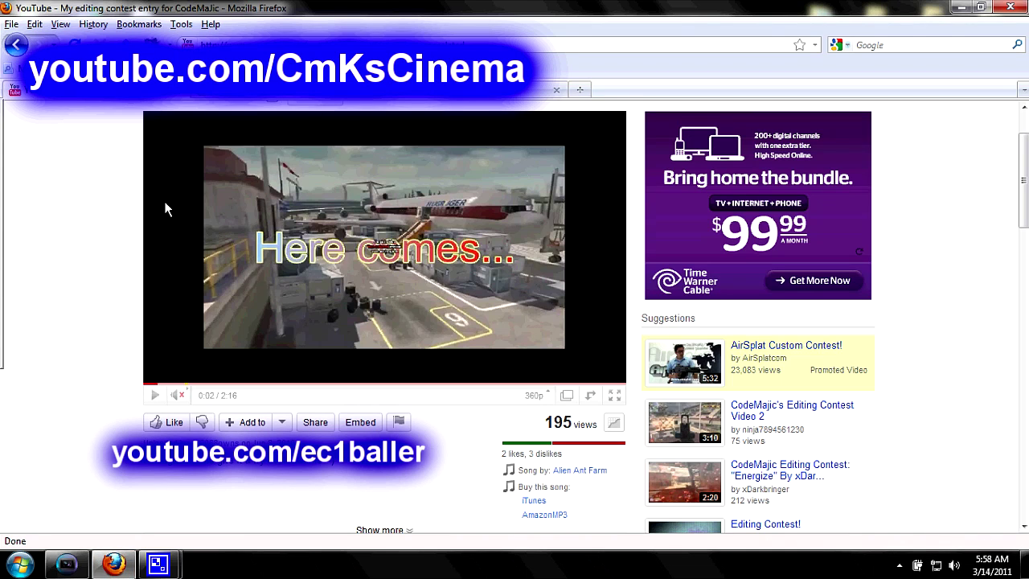
mouse_move(206, 205)
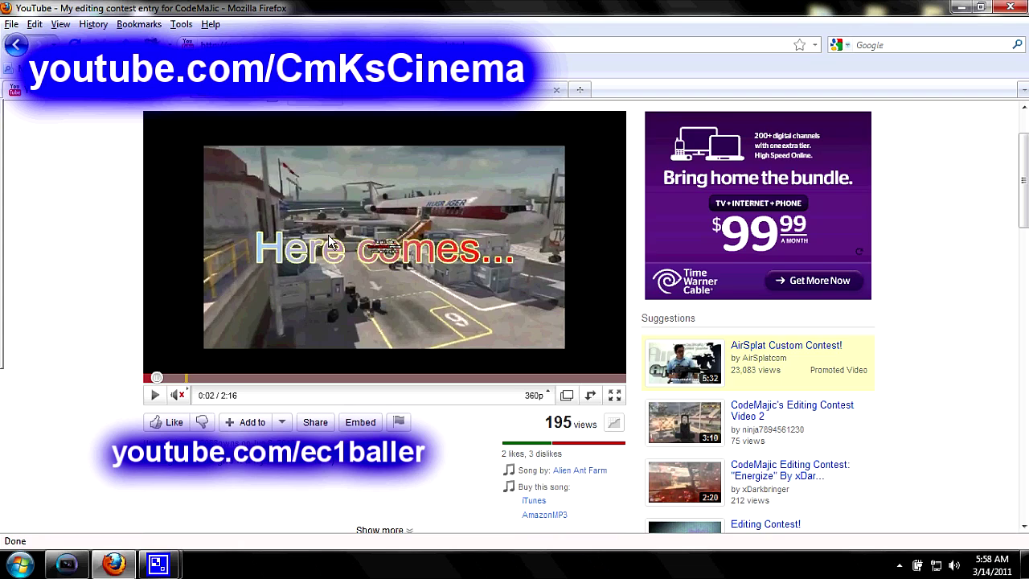
click(312, 91)
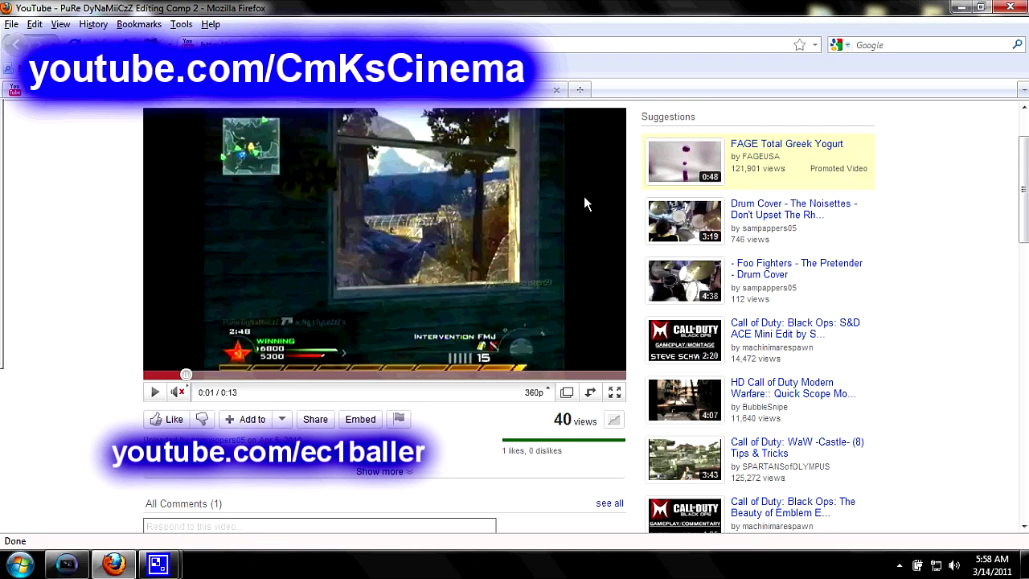
- On the Facebook profile tab, open and collapse the chat list, then go to News Feed
click(488, 93)
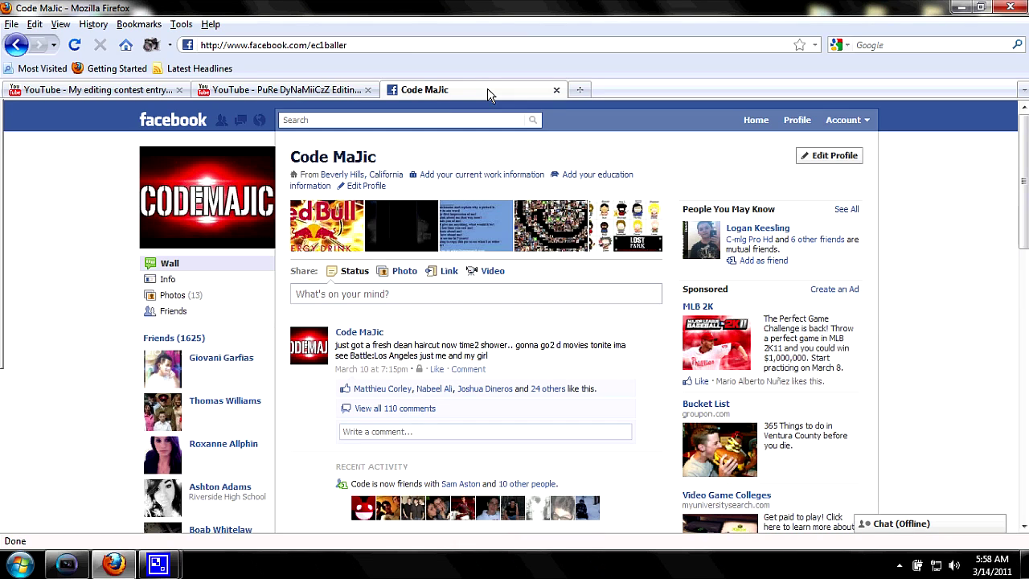
click(905, 527)
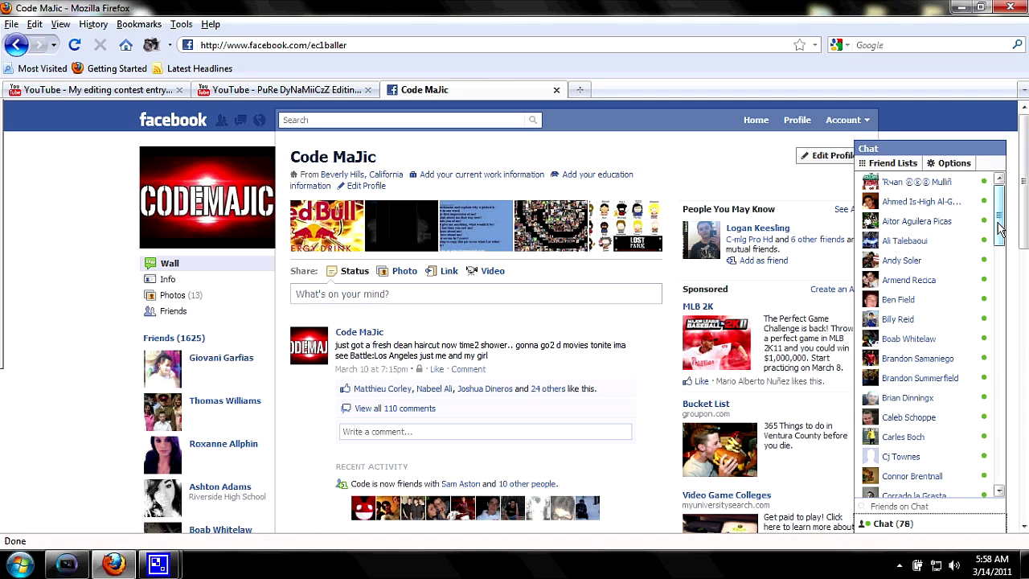
mouse_move(1001, 211)
mouse_down()
mouse_move(1000, 440)
mouse_move(1013, 201)
mouse_up()
click(975, 153)
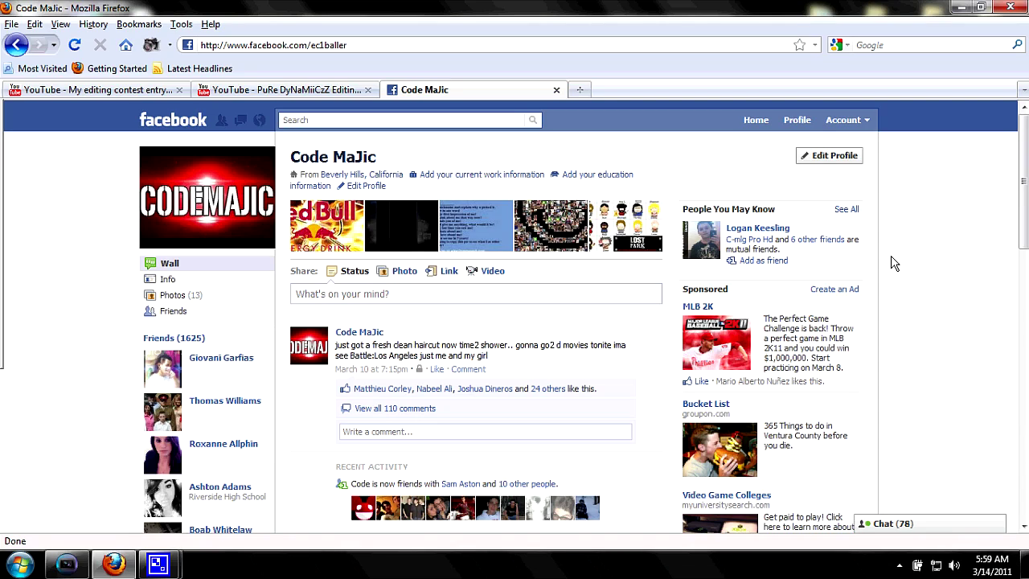
click(756, 126)
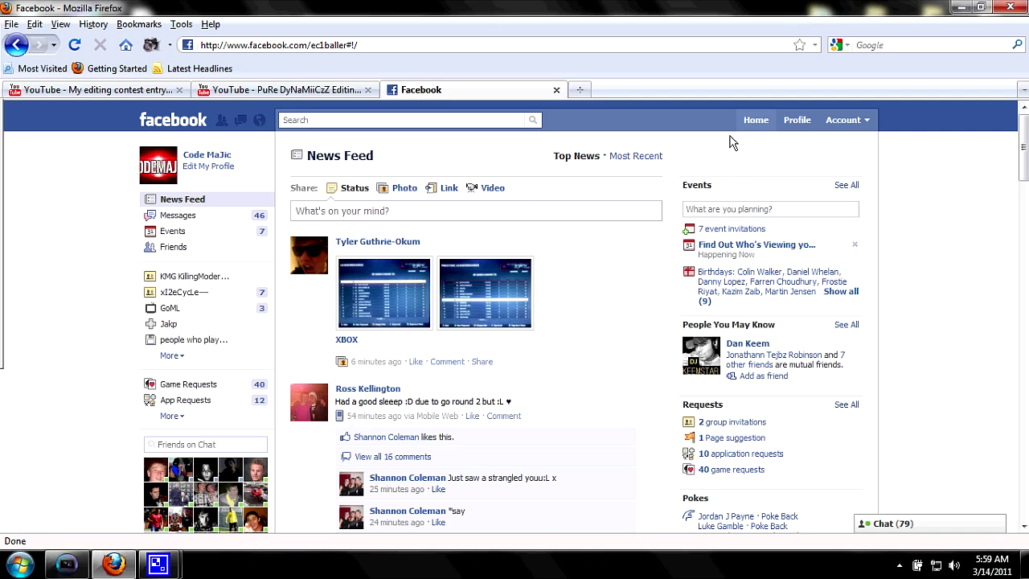
- Return to the first YouTube contest video and bring up CamStudio from the taskbar
click(281, 93)
click(121, 92)
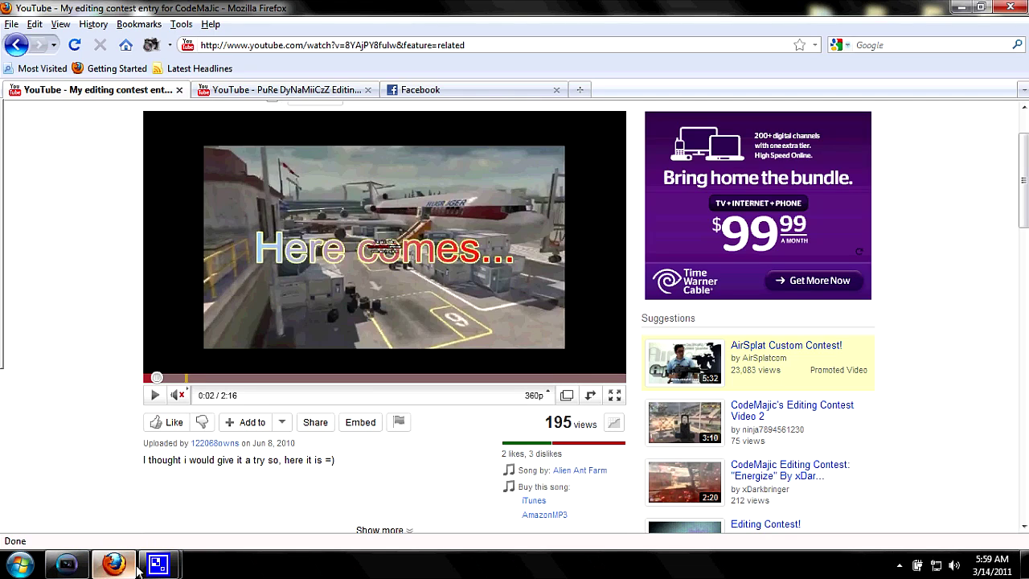
mouse_move(157, 566)
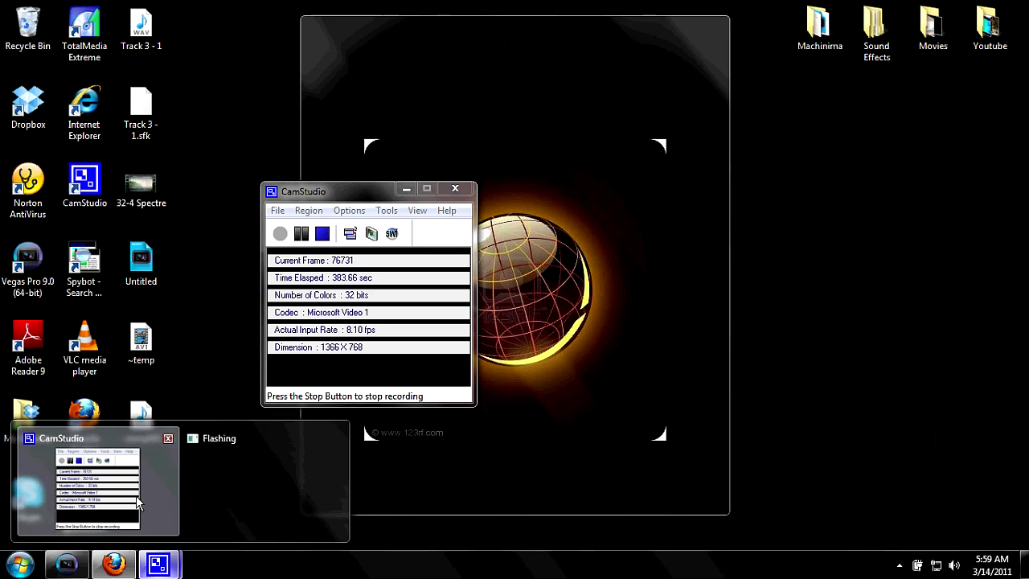